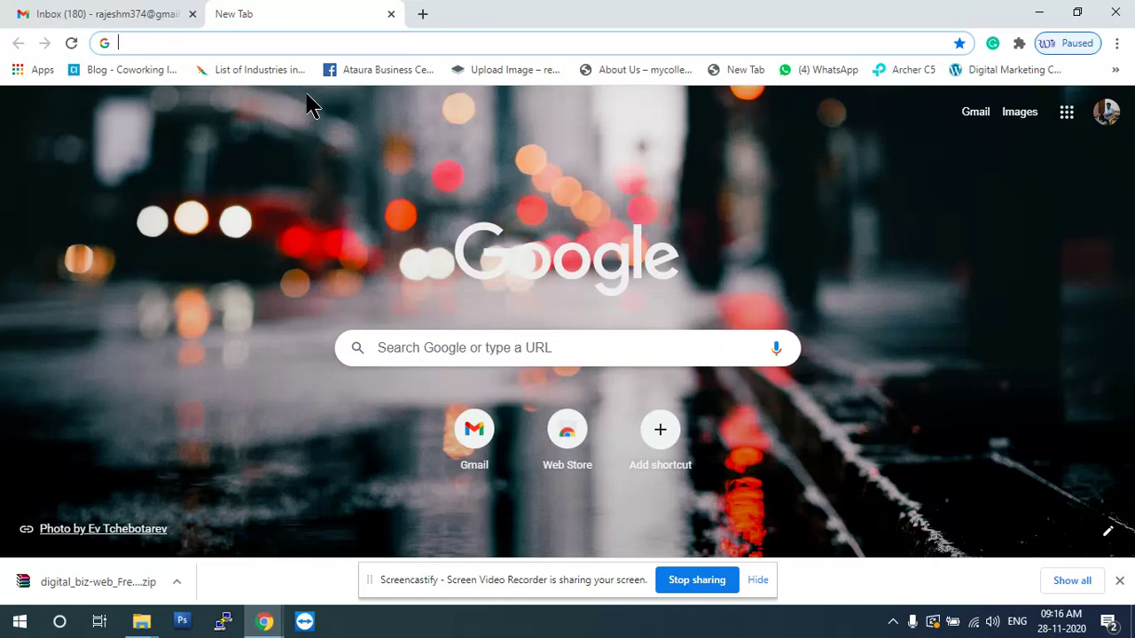
- Search Google for 'free download html templates' from the new tab's search box
left_click(486, 346)
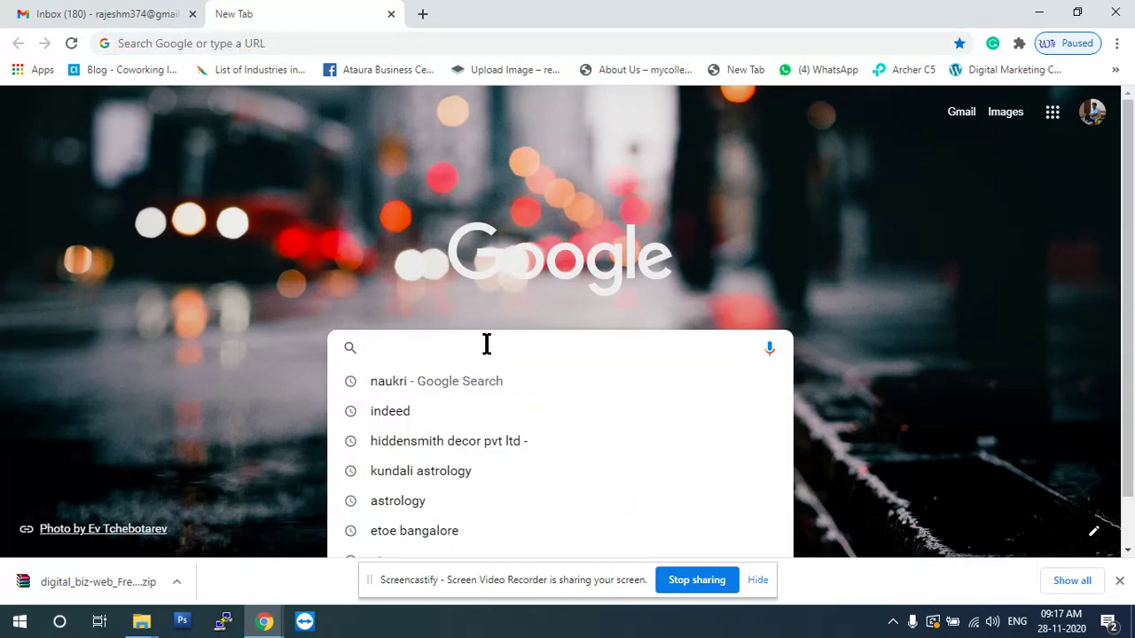
type("free download html templates")
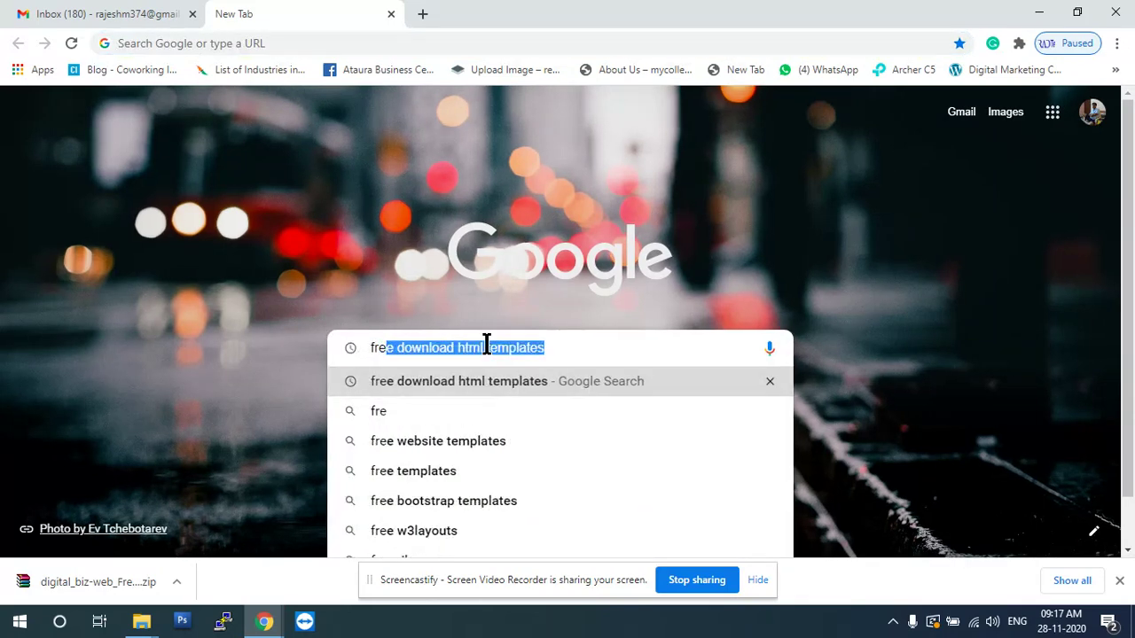
key("Return")
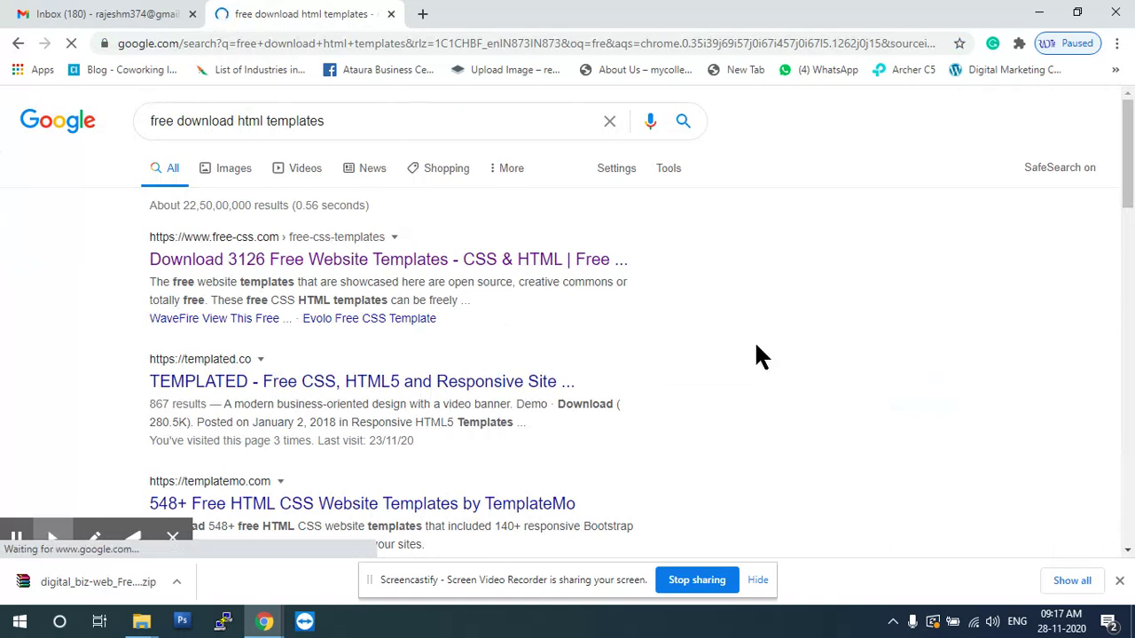
- Browse the free-css.com template listing, then close that tab
scroll(654, 364, "down", 4)
scroll(558, 341, "up", 4)
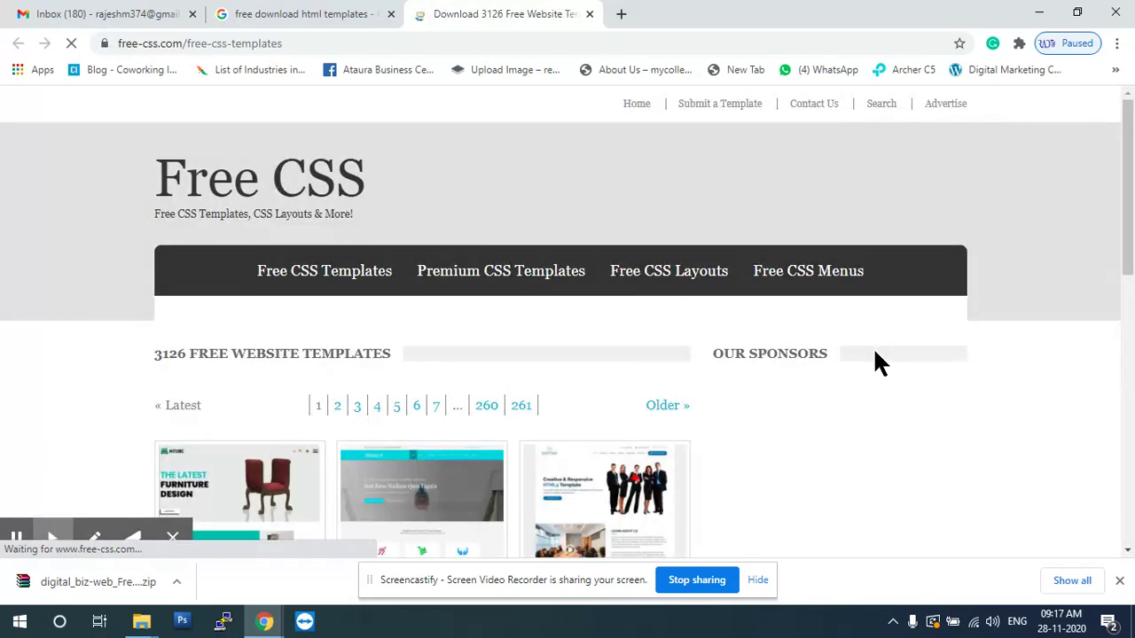
scroll(878, 362, "down", 2)
scroll(883, 362, "down", 3)
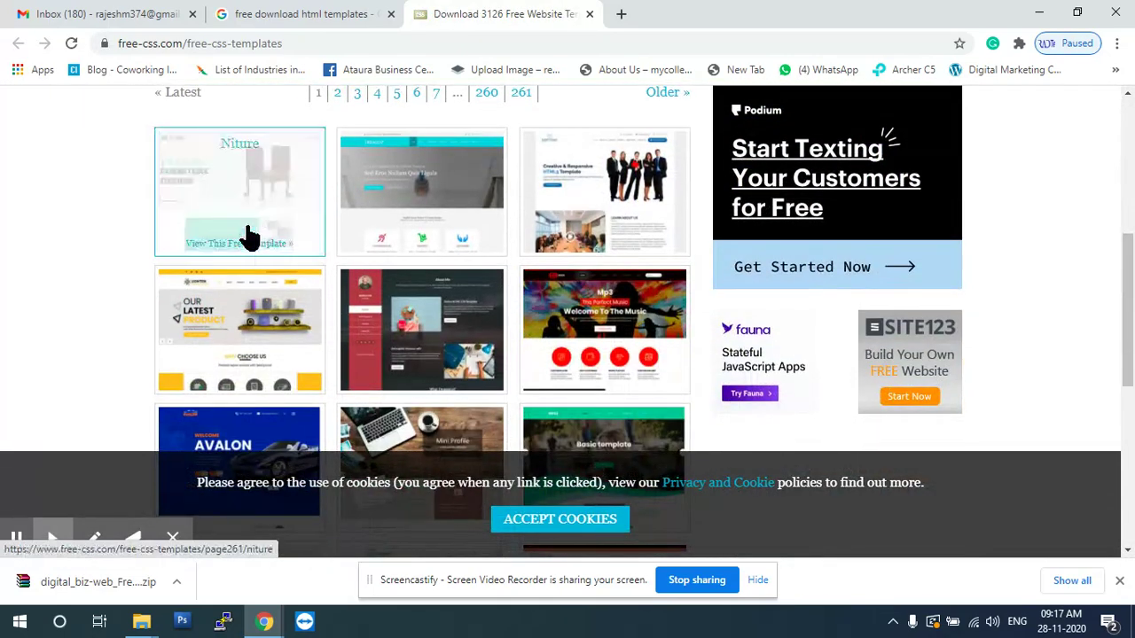
scroll(335, 320, "down", 3)
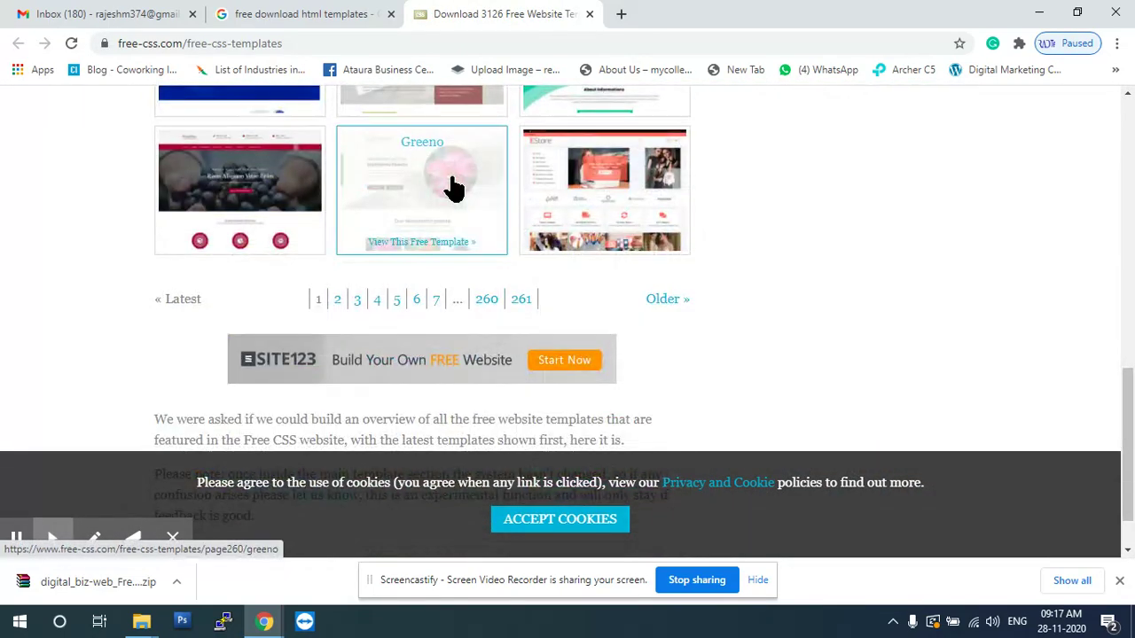
left_click(590, 13)
- Clear the old 'free download html templates' query from the Google search box
scroll(355, 258, "down", 10)
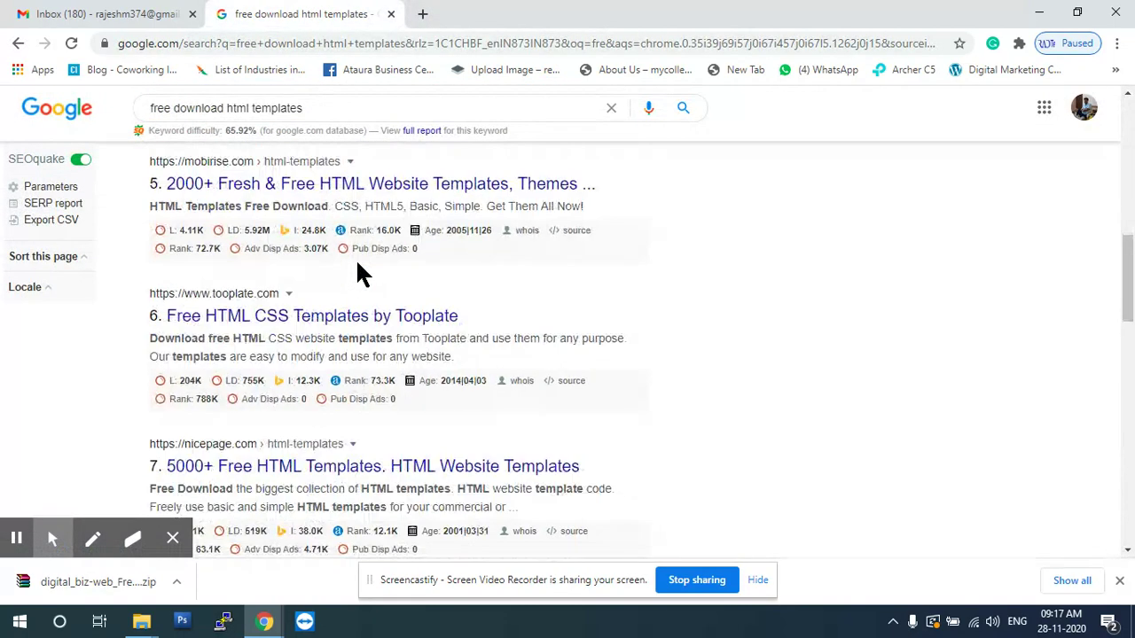
scroll(358, 241, "up", 10)
left_click_drag(349, 121, 96, 127)
key("BackSpace")
- Search Google for w3layouts and open the W3Layouts result in a new tab
type("w")
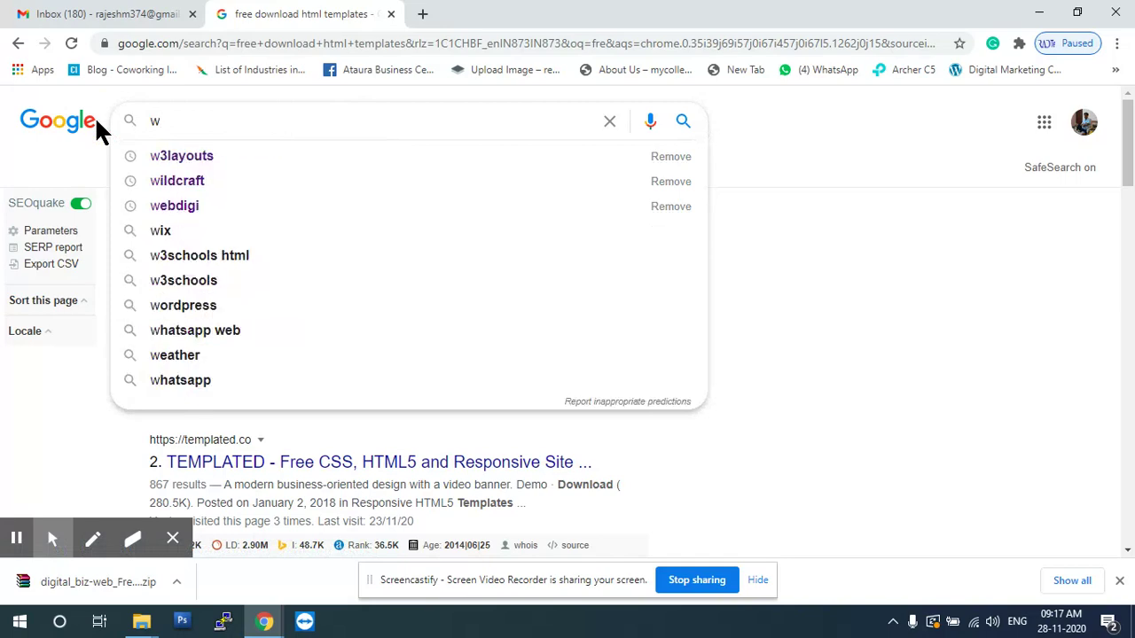
left_click(190, 156)
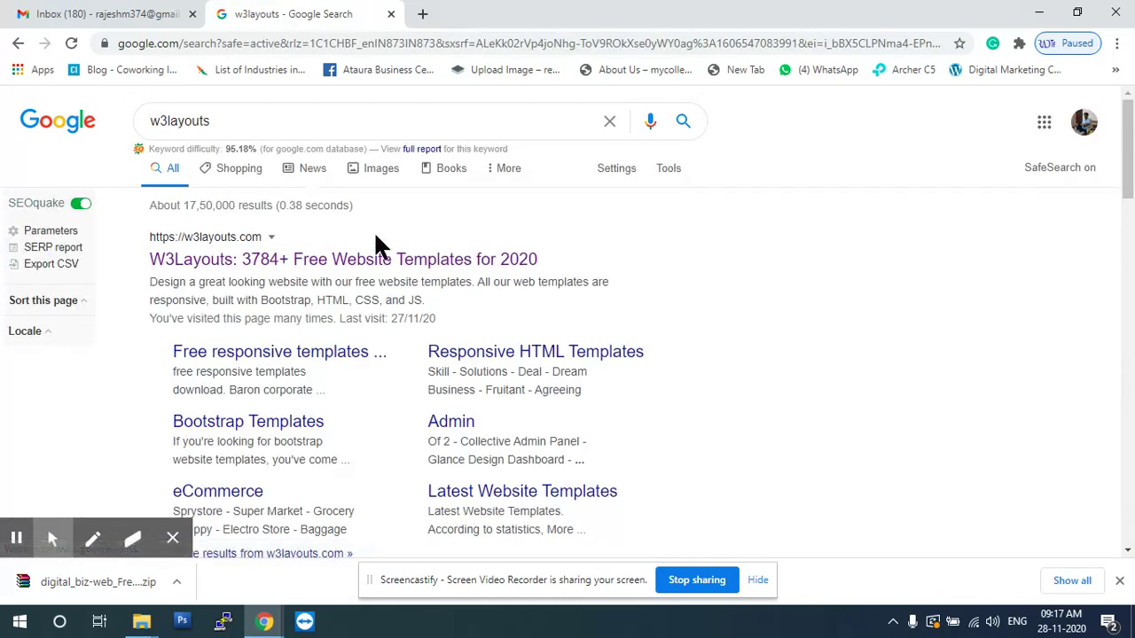
right_click(222, 258)
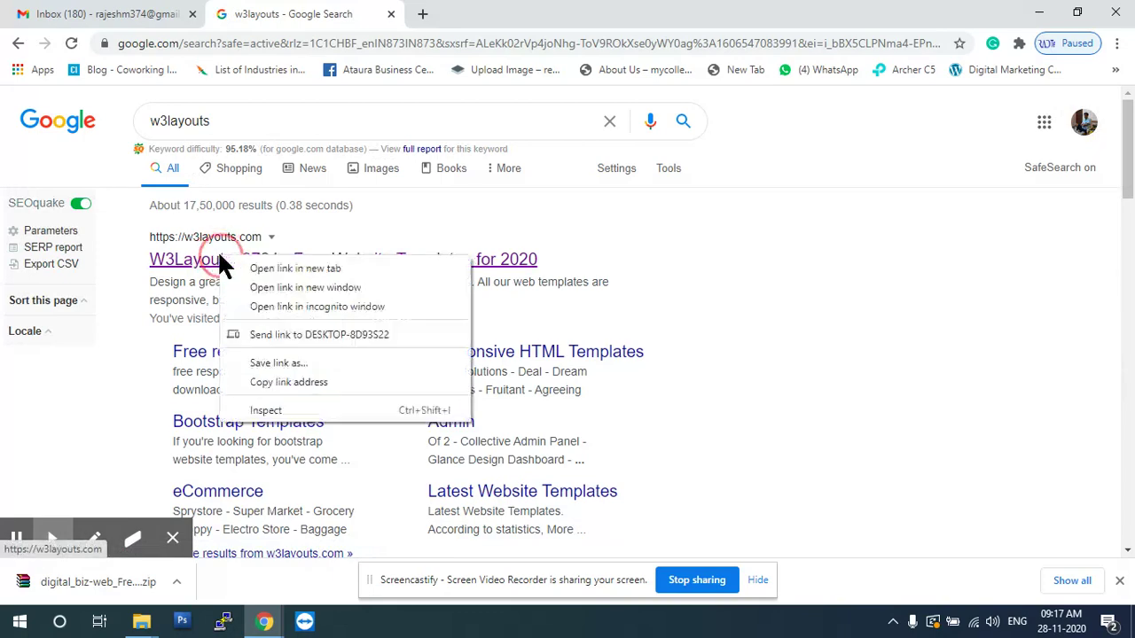
left_click(284, 266)
left_click(487, 12)
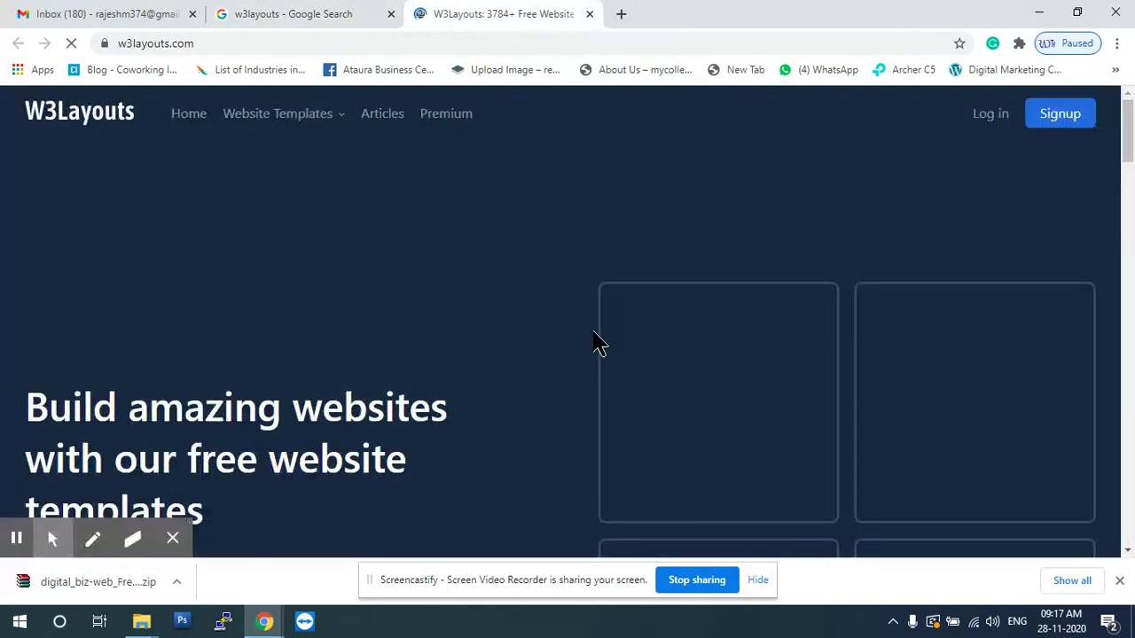
- Check the search results, then show the W3Layouts website template categories
left_click(274, 13)
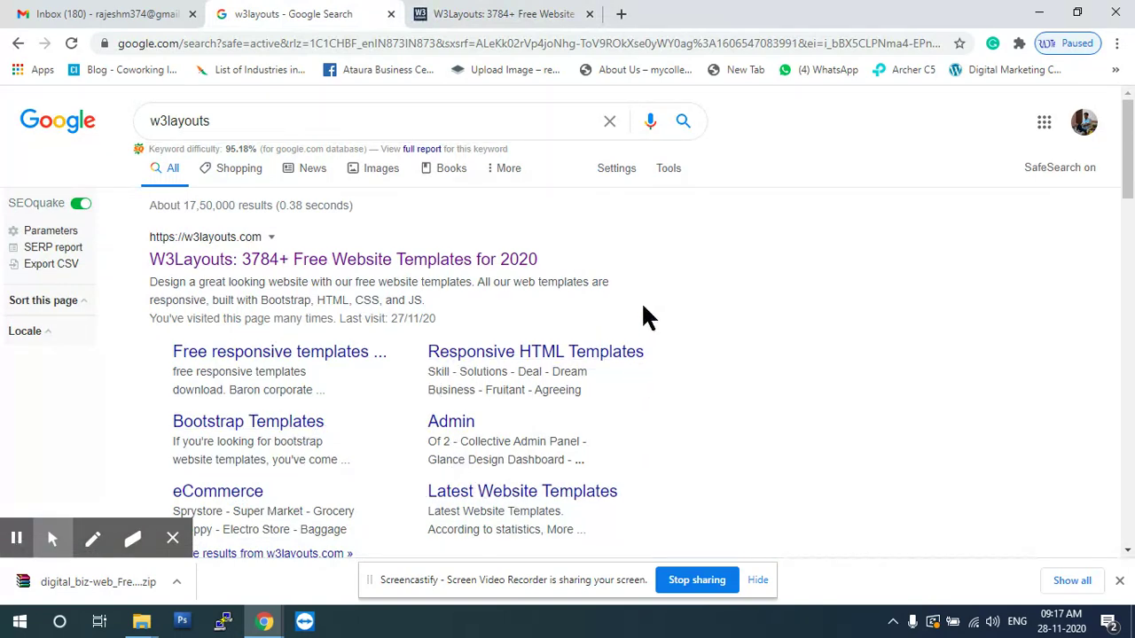
left_click(494, 11)
scroll(464, 287, "down", 2)
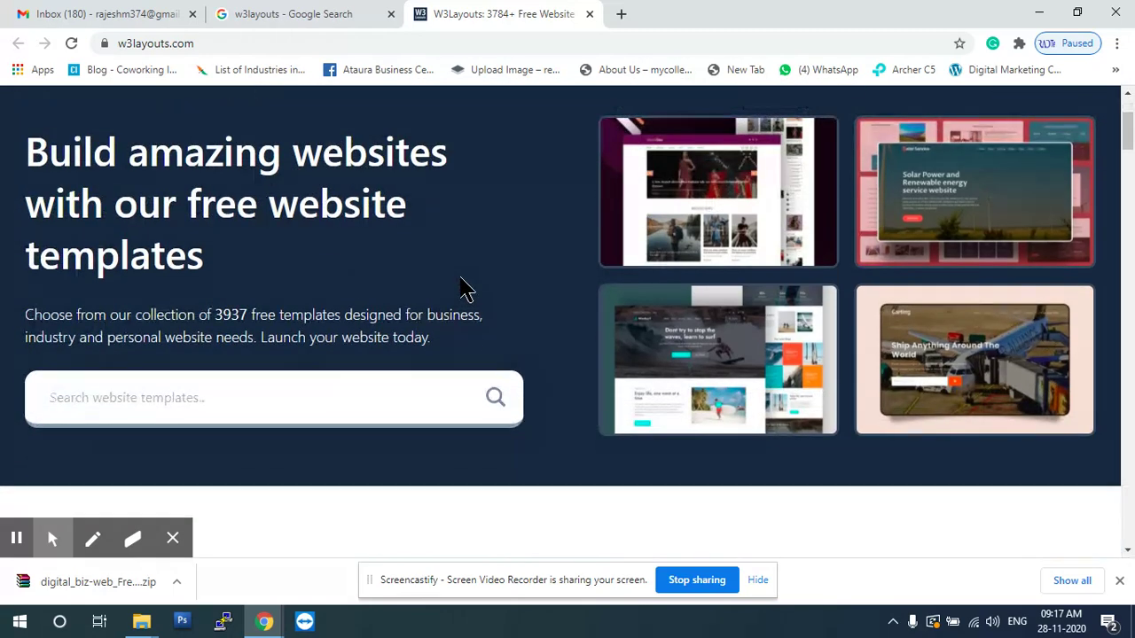
scroll(464, 286, "up", 2)
left_click(344, 117)
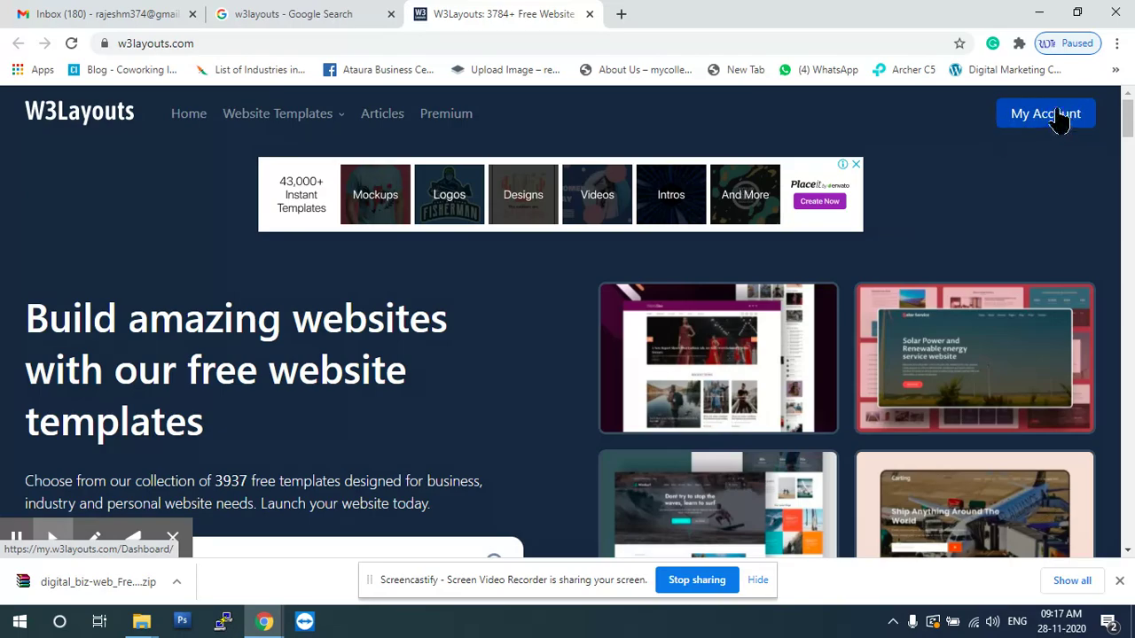
- Browse the W3Layouts homepage and focus its website template search box
scroll(496, 271, "down", 10)
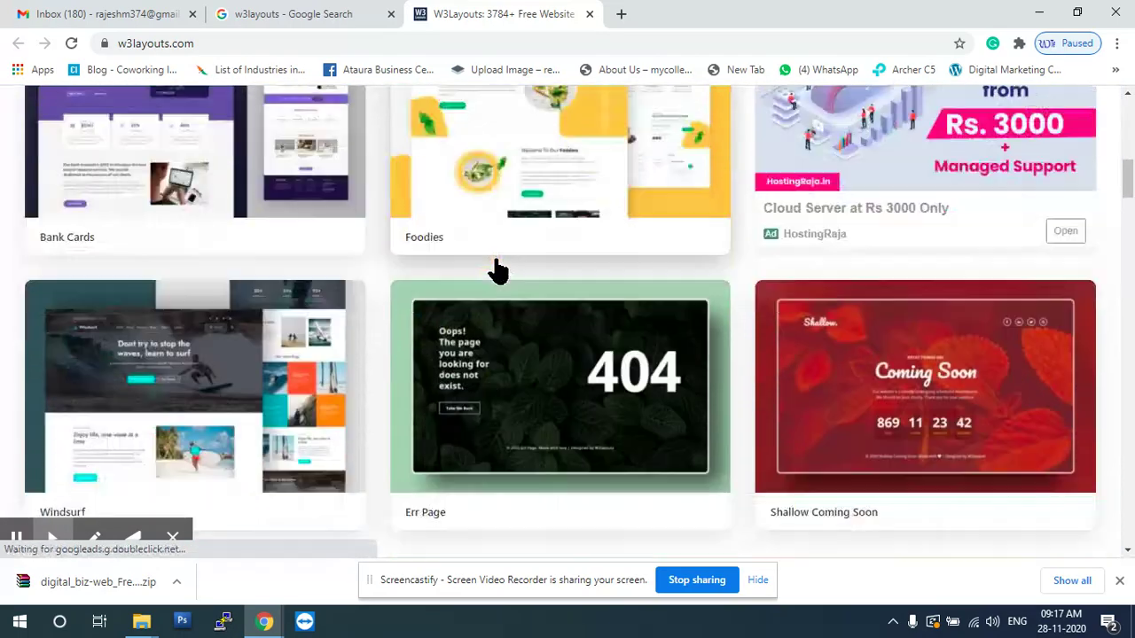
scroll(496, 270, "down", 10)
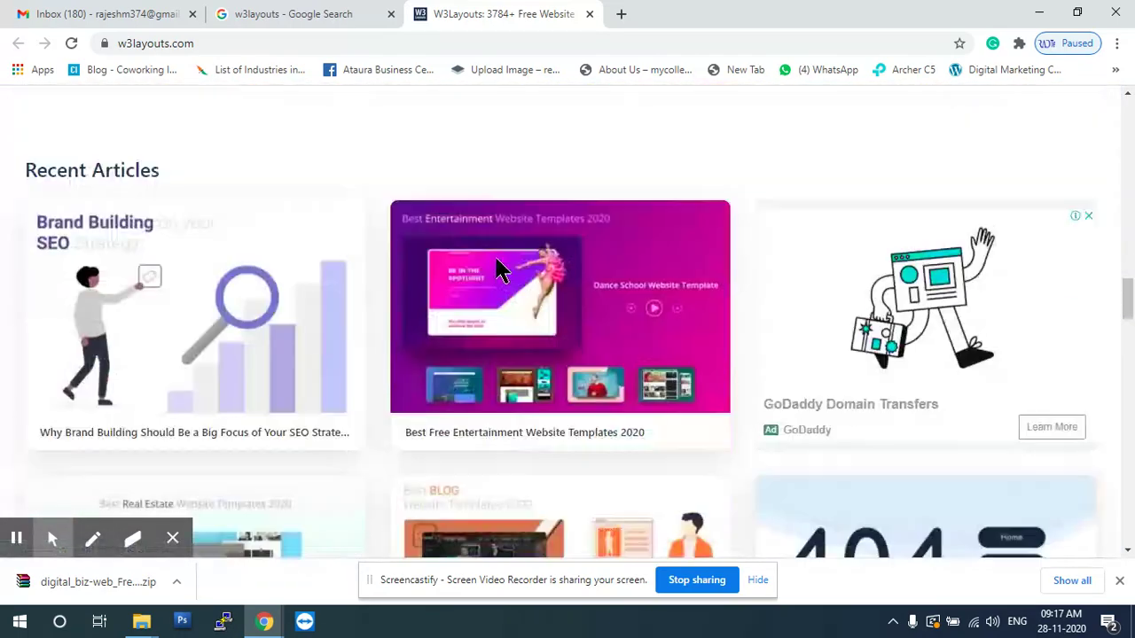
scroll(496, 266, "down", 5)
scroll(390, 355, "up", 6)
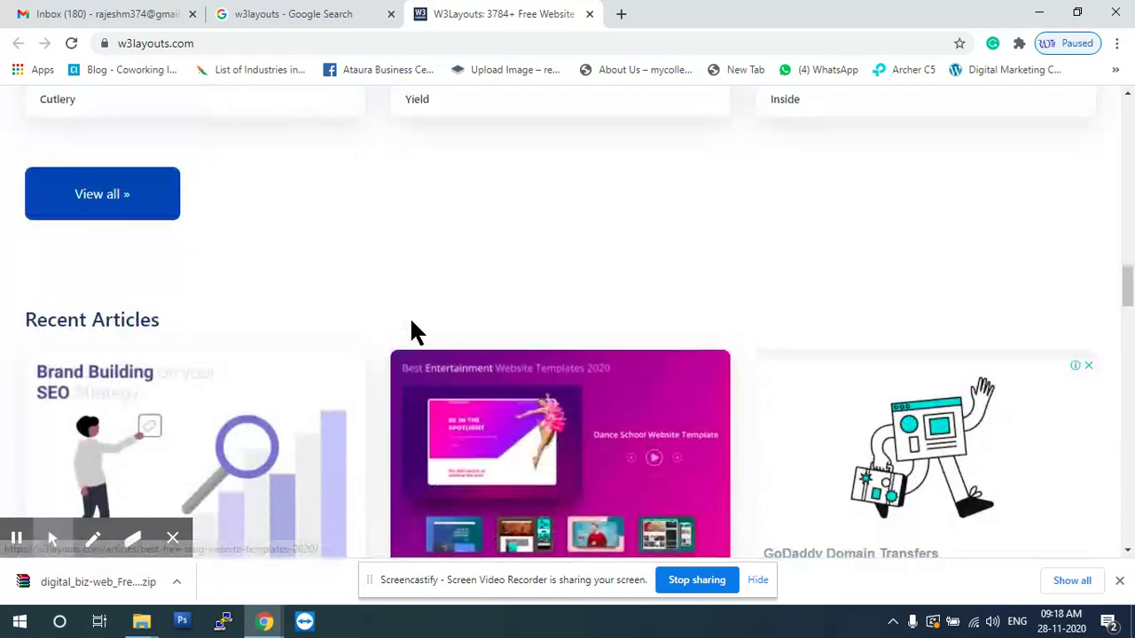
scroll(411, 329, "up", 18)
scroll(266, 335, "down", 3)
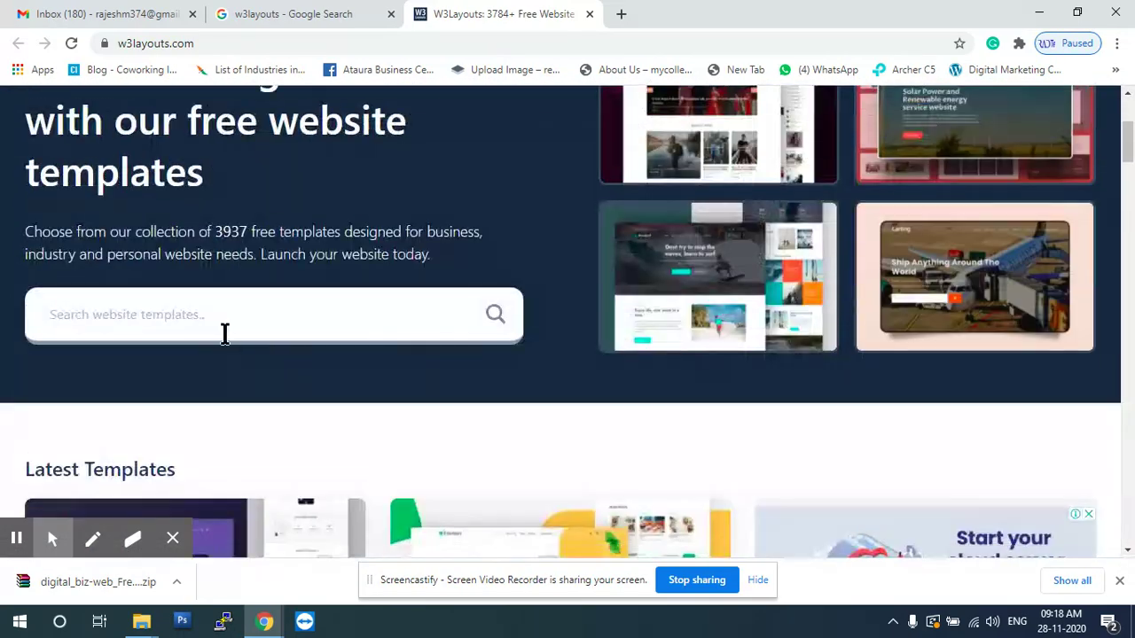
left_click(186, 327)
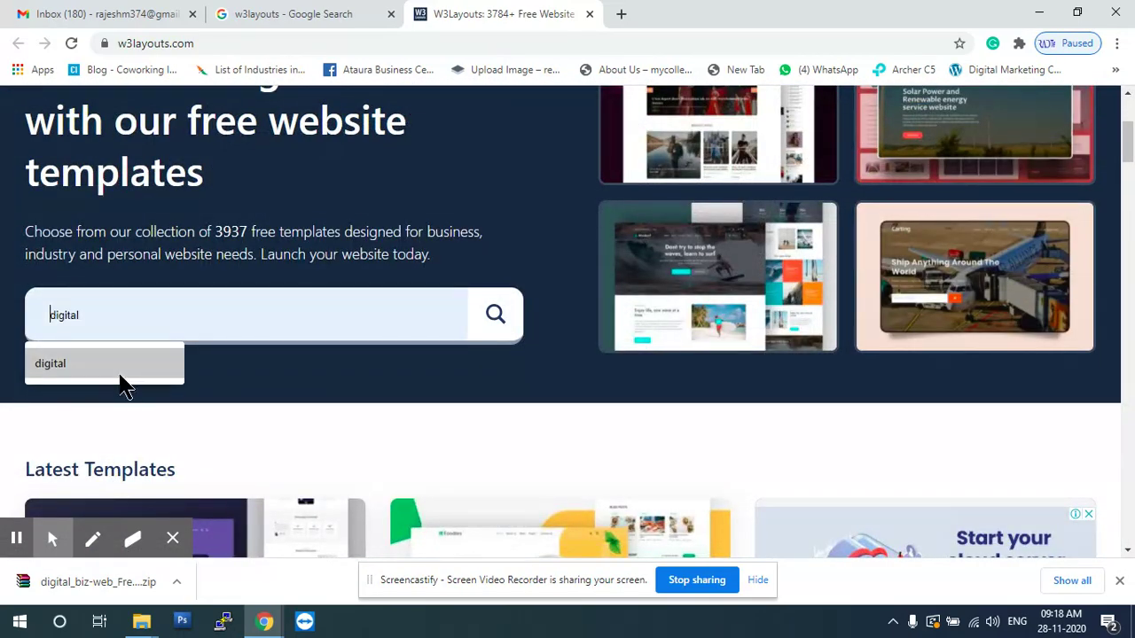
- Search W3Layouts templates for 'digital' and look through the results
left_click(121, 380)
key("Return")
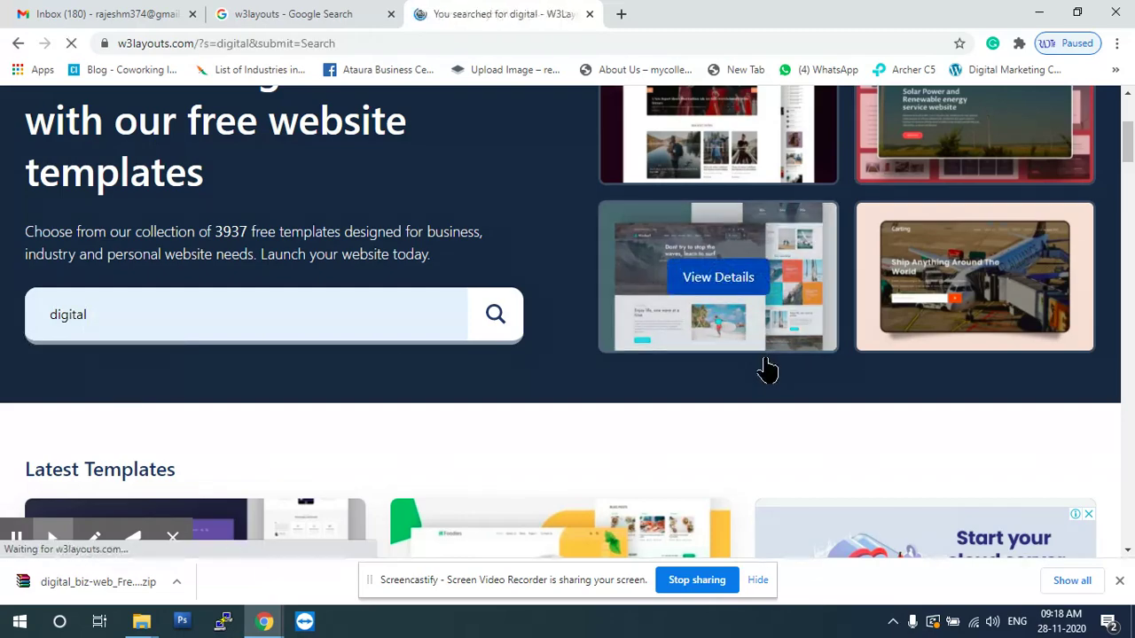
scroll(456, 329, "down", 5)
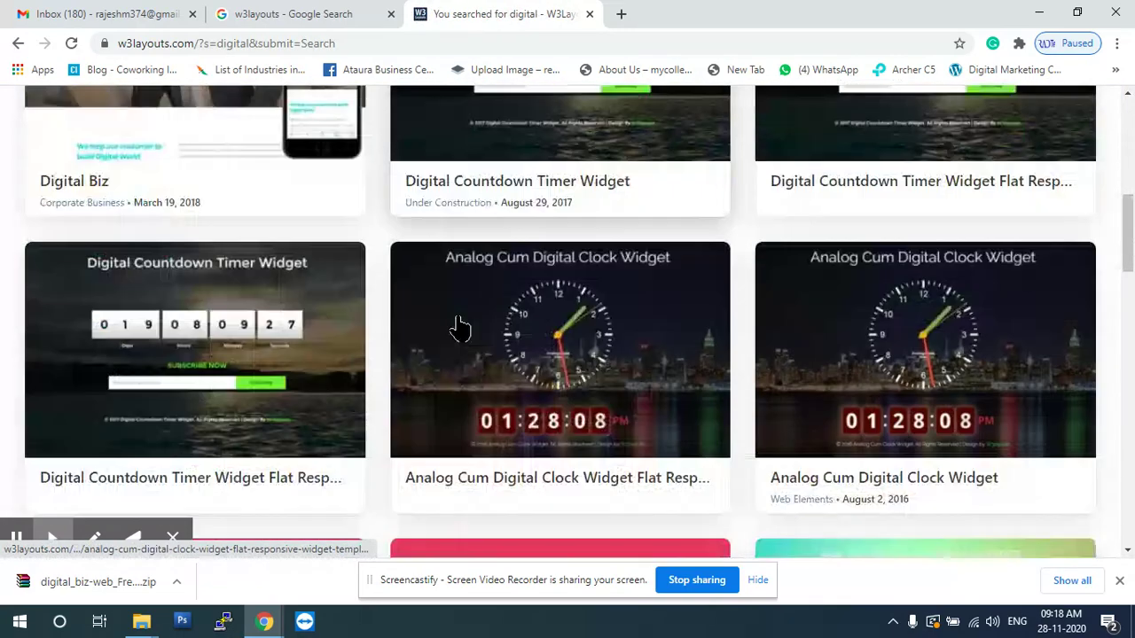
scroll(458, 326, "down", 12)
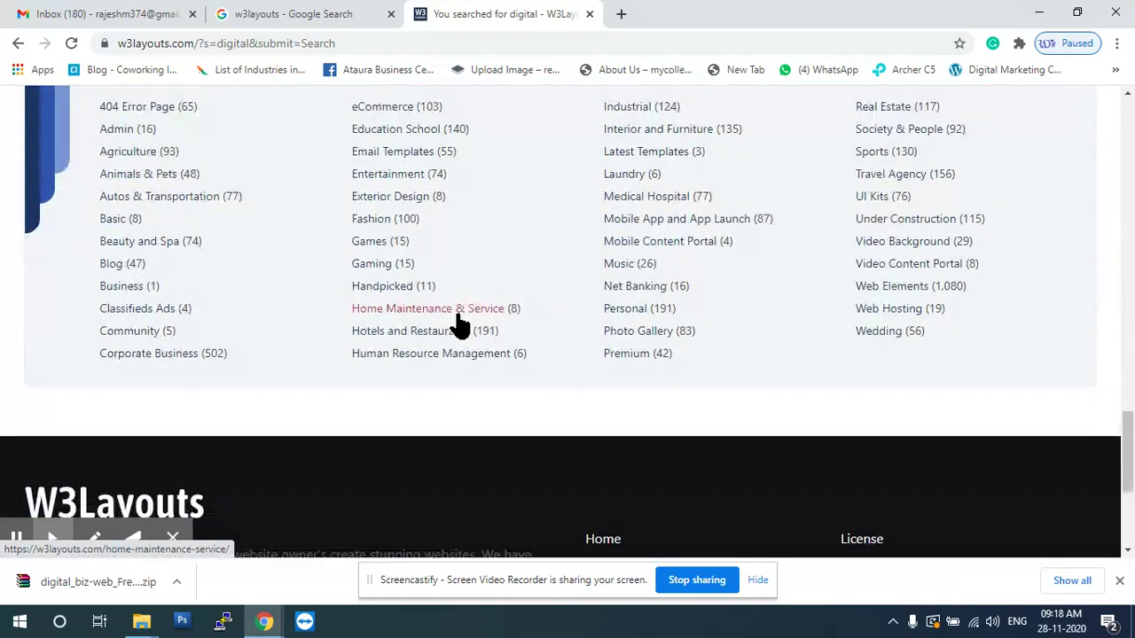
scroll(460, 324, "up", 10)
scroll(460, 324, "up", 10)
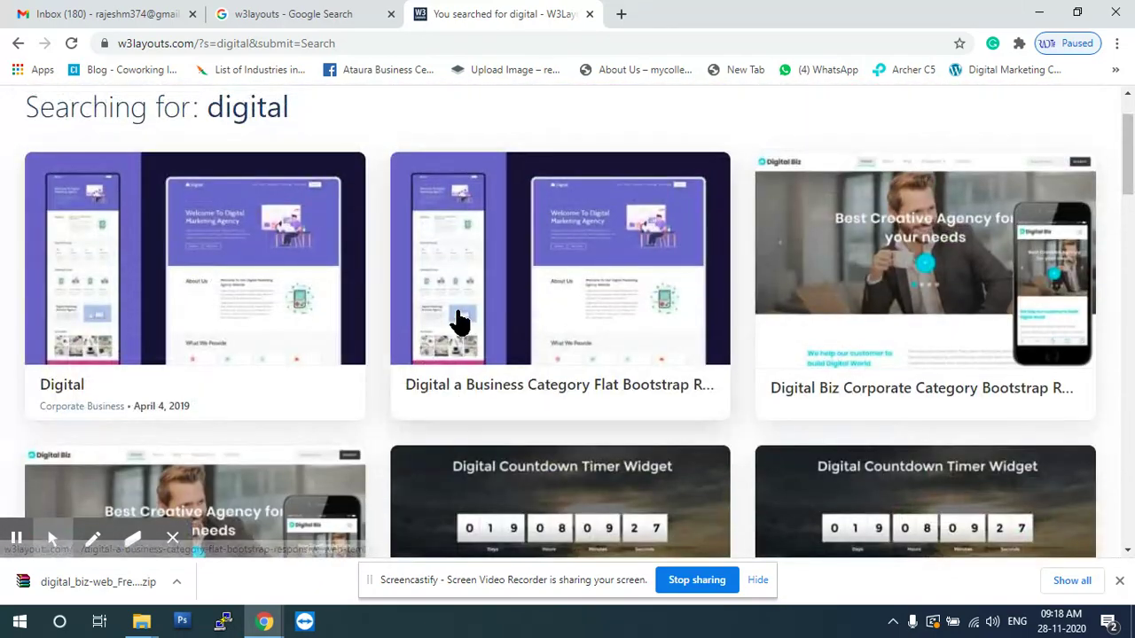
scroll(459, 321, "down", 3)
- Open the Digital Biz template and choose the free Starter plan over the ₹800 Liberty plan
right_click(180, 234)
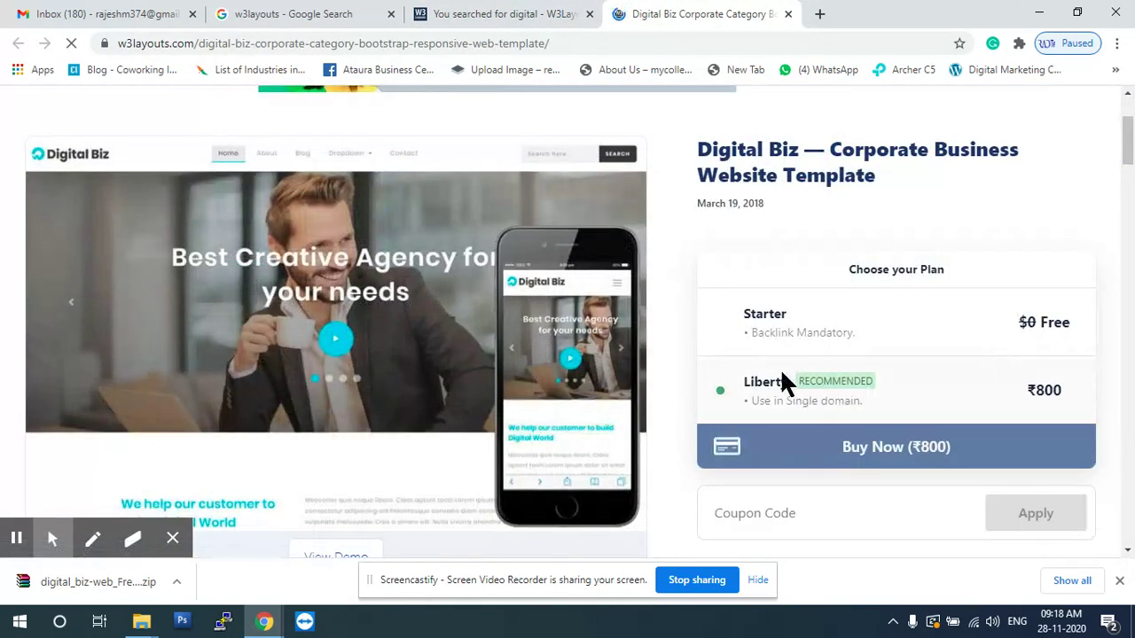
left_click_drag(1073, 399, 1026, 400)
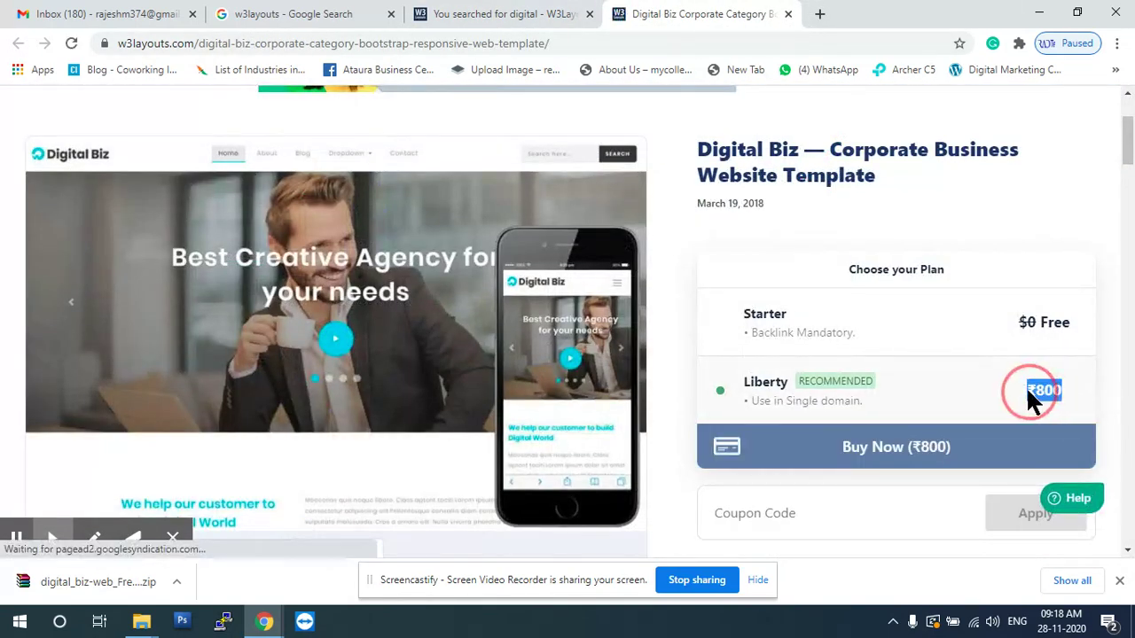
left_click_drag(1090, 325, 1028, 326)
left_click(720, 321)
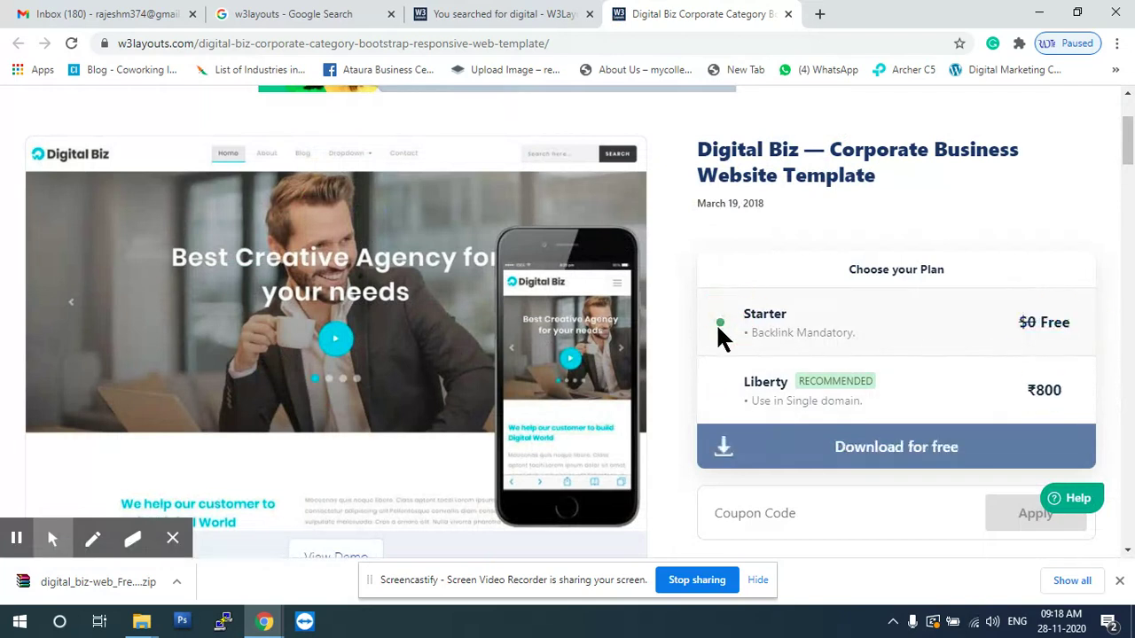
- Download the Digital Biz template zip (2.45 MB) via Download for free and Download Template
left_click(873, 457)
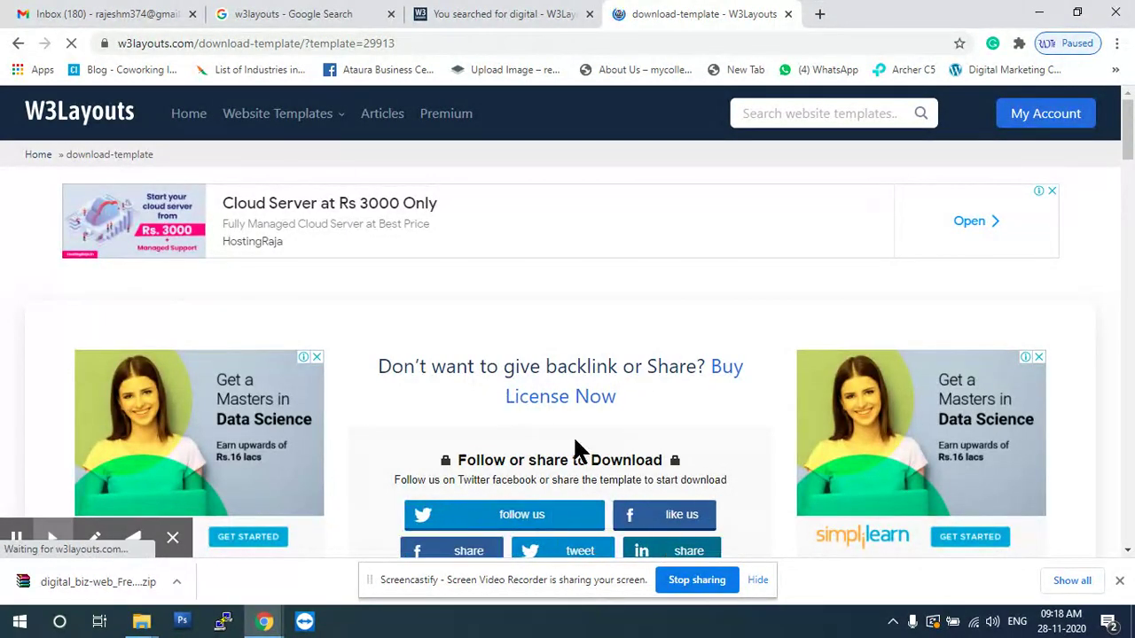
scroll(585, 448, "down", 3)
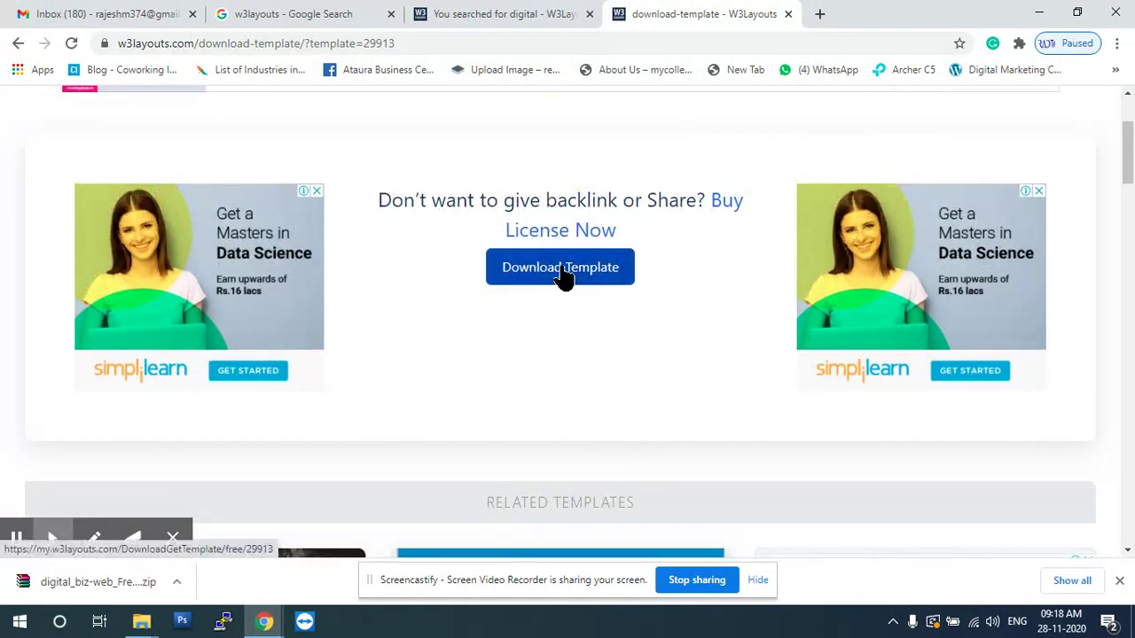
left_click(560, 270)
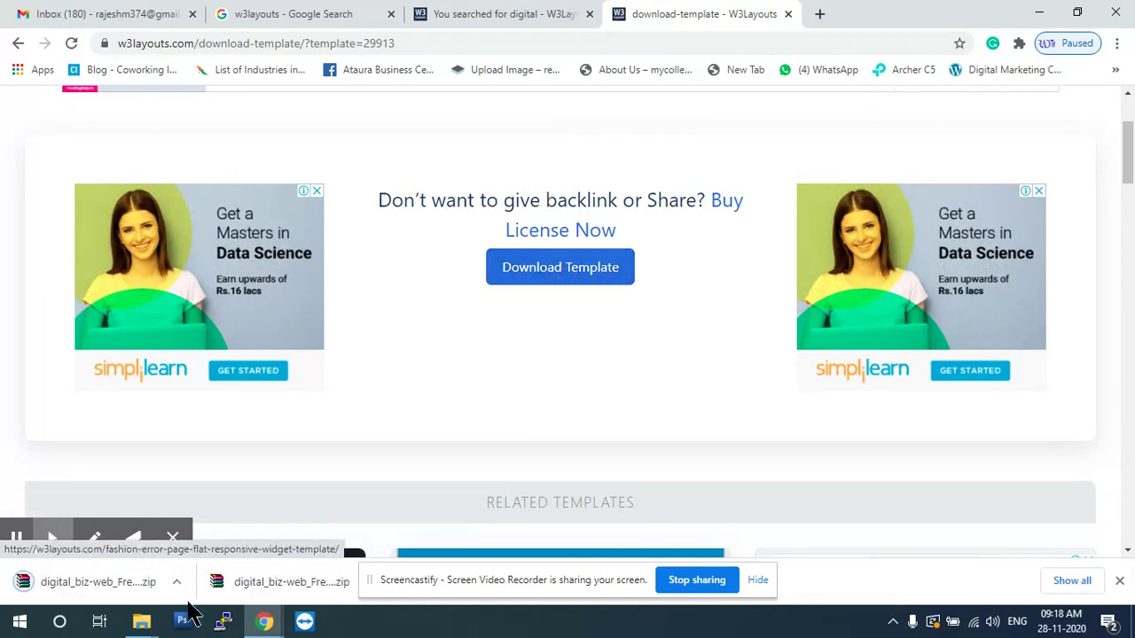
left_click(177, 585)
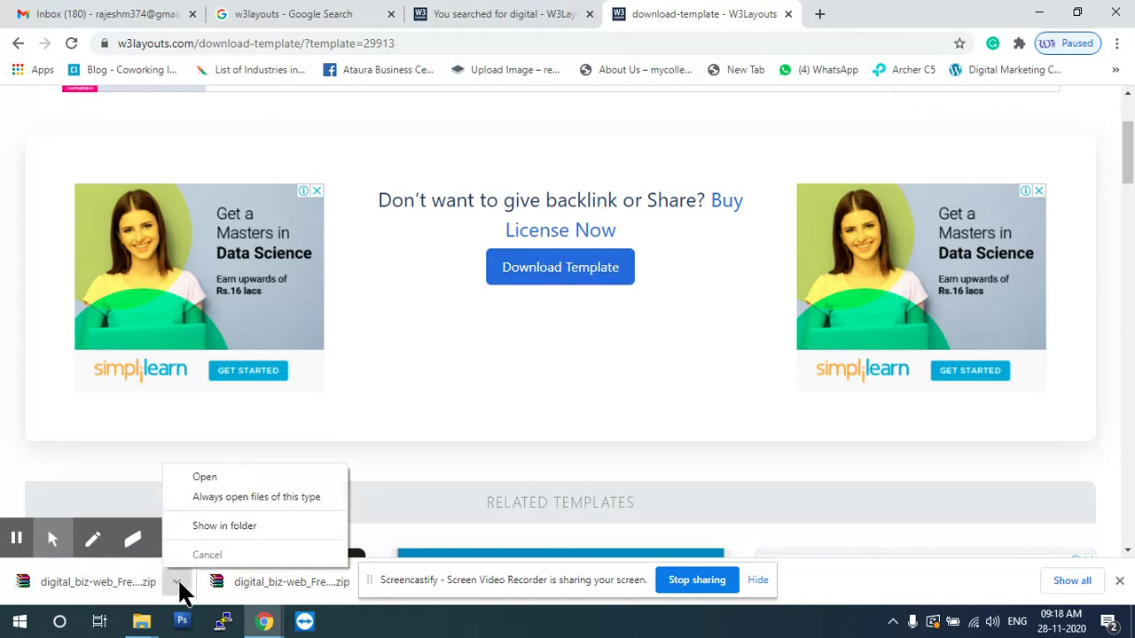
- Extract the Digital Biz zip in Downloads to the suggested folder
left_click(221, 526)
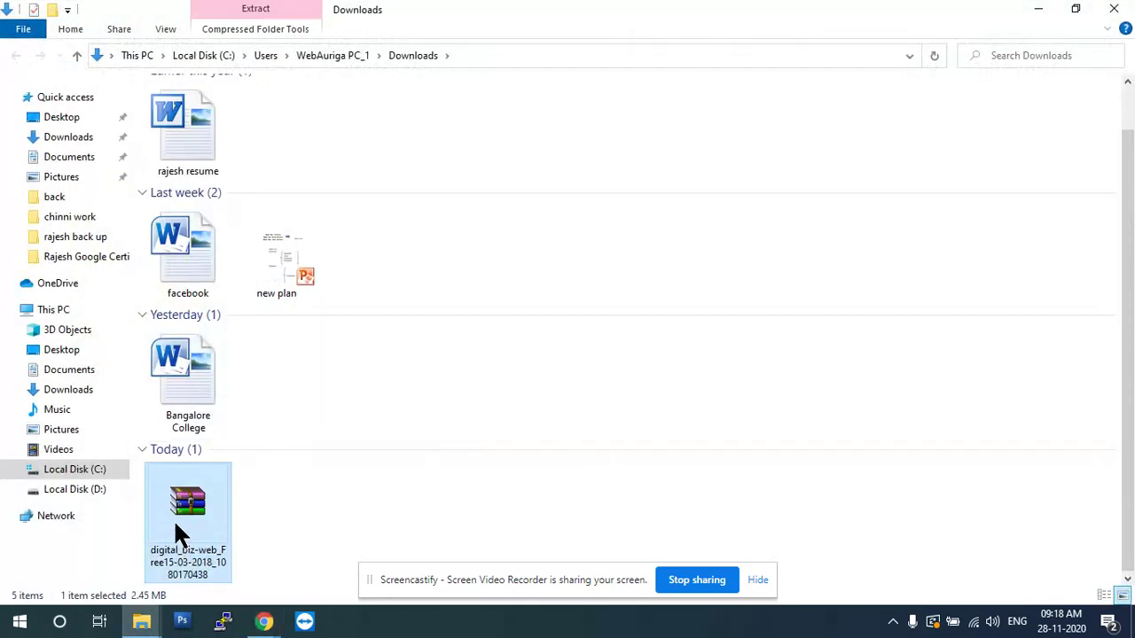
right_click(175, 527)
left_click(282, 190)
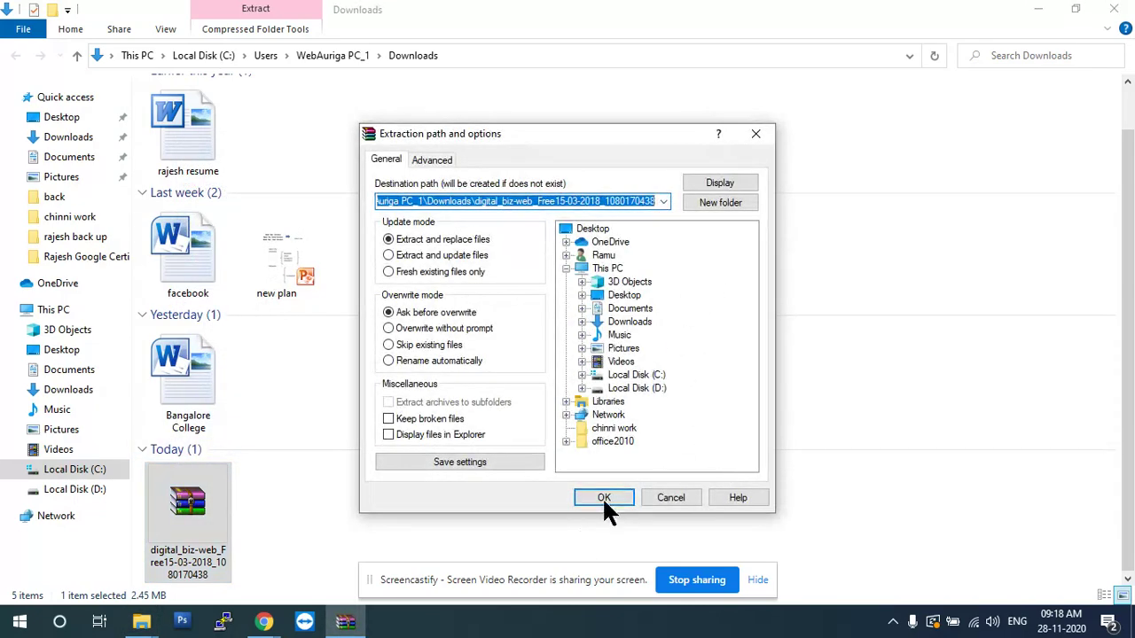
left_click(603, 498)
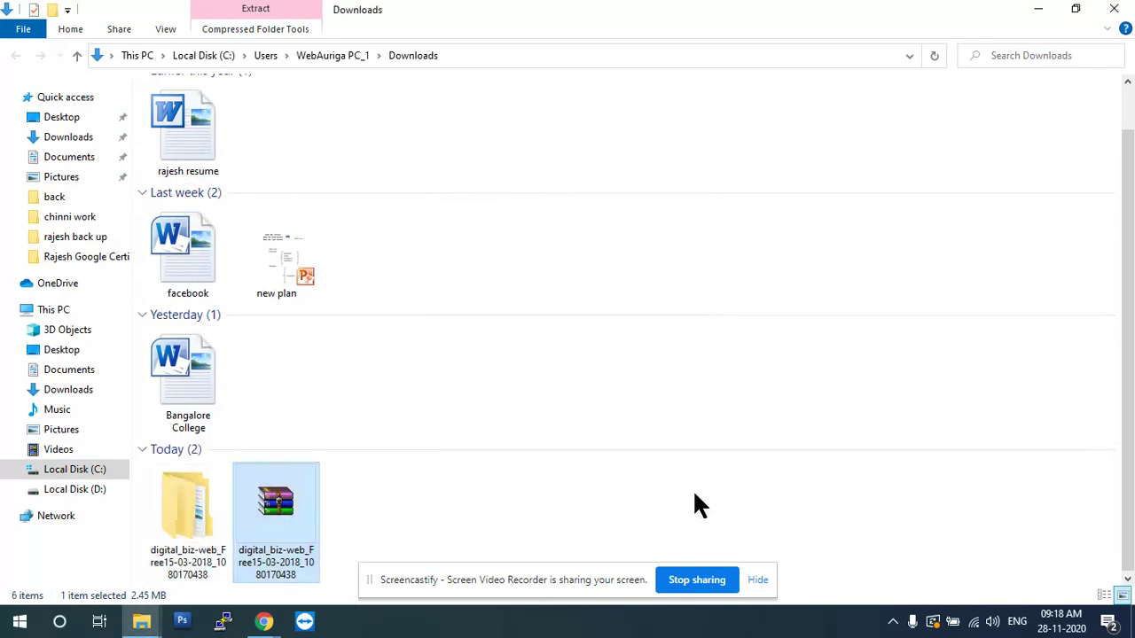
- Open the extracted web folder, inspect the css, images, js and webfonts folders, and select index.html
double_click(187, 529)
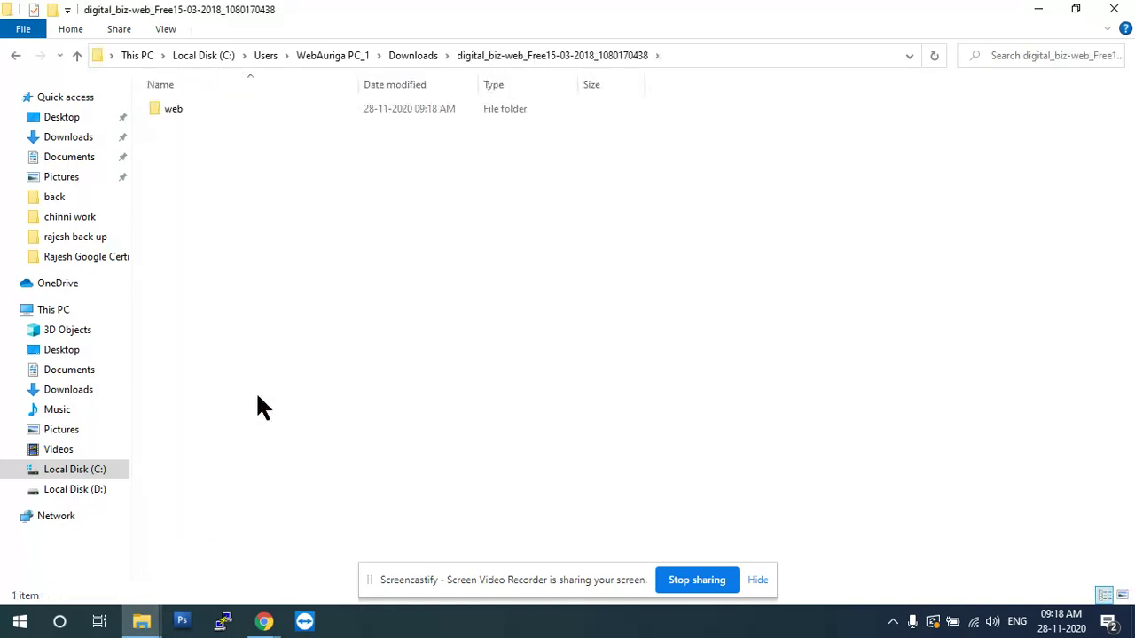
double_click(186, 111)
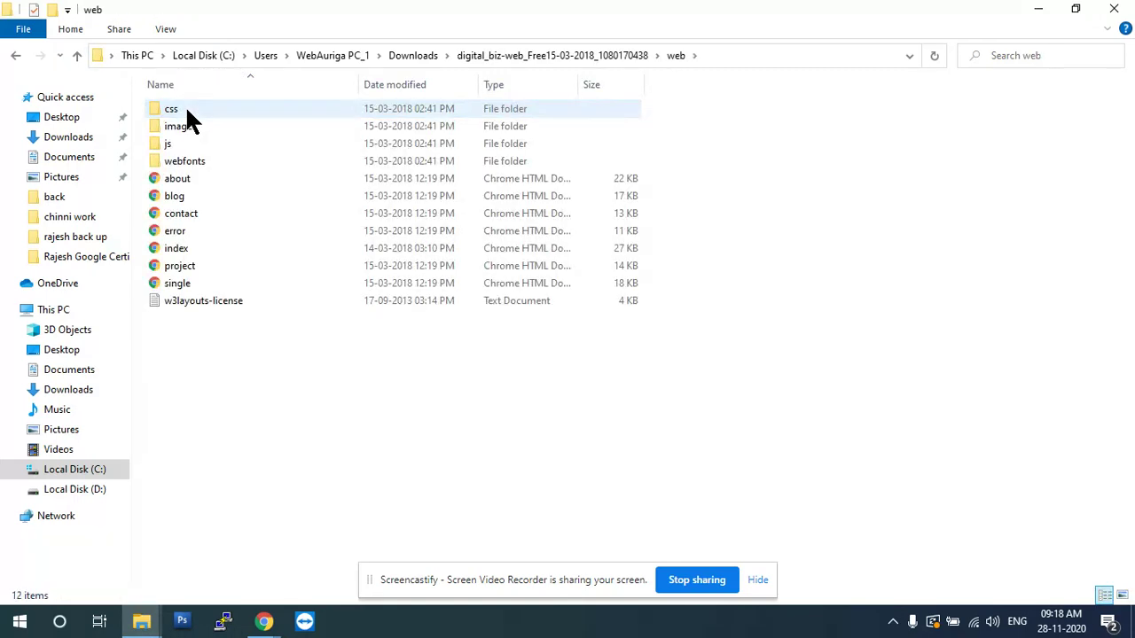
double_click(185, 109)
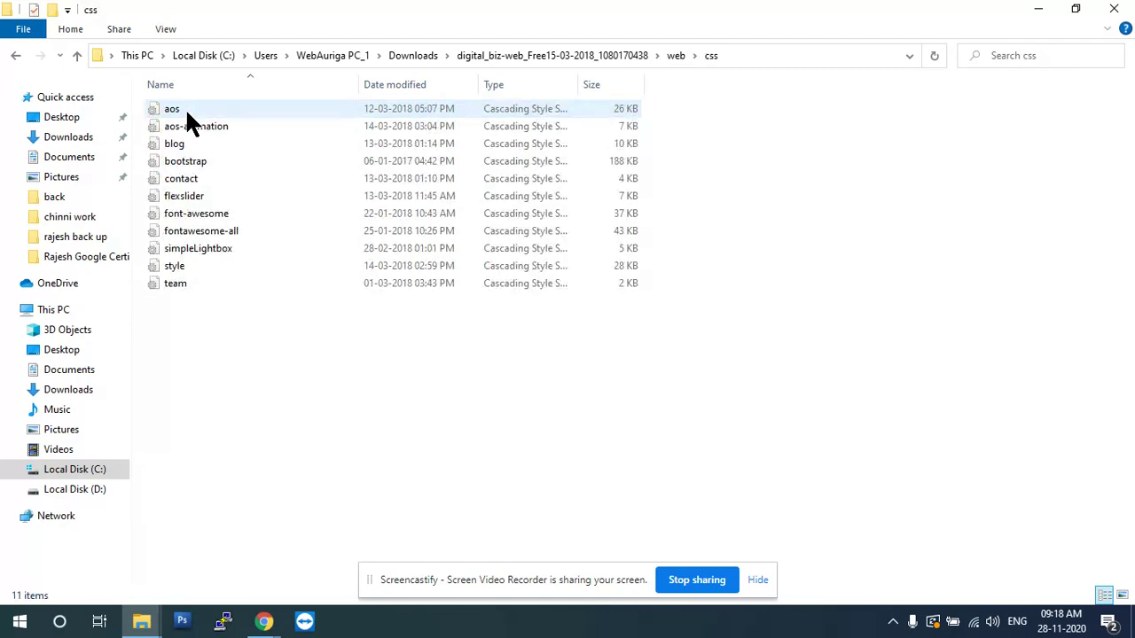
key("BackSpace")
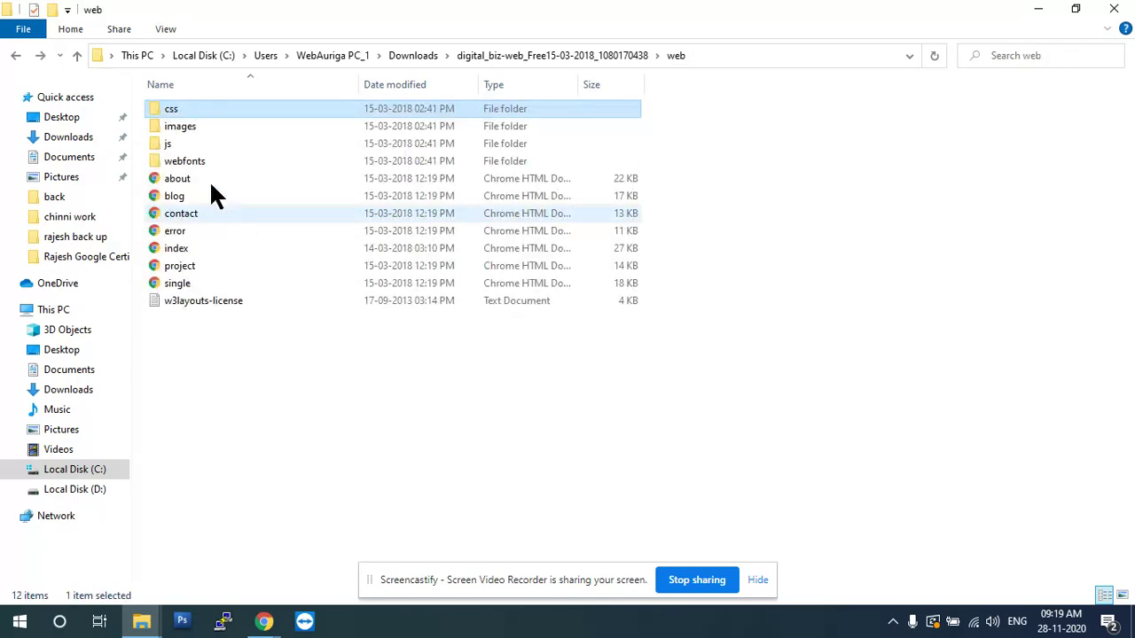
double_click(181, 126)
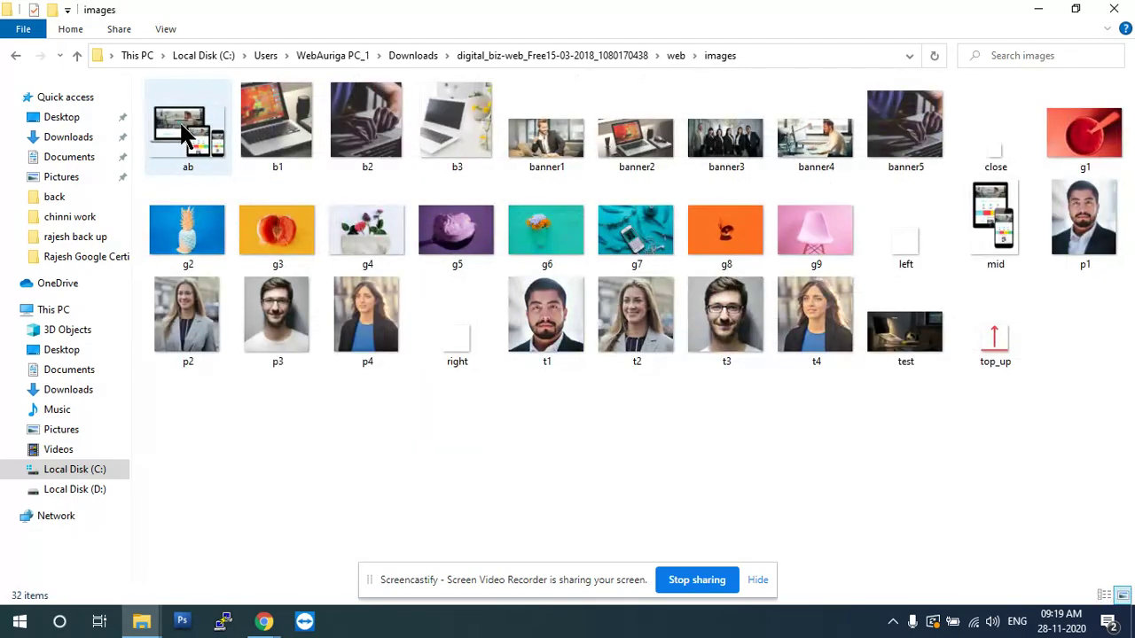
key("BackSpace")
double_click(178, 142)
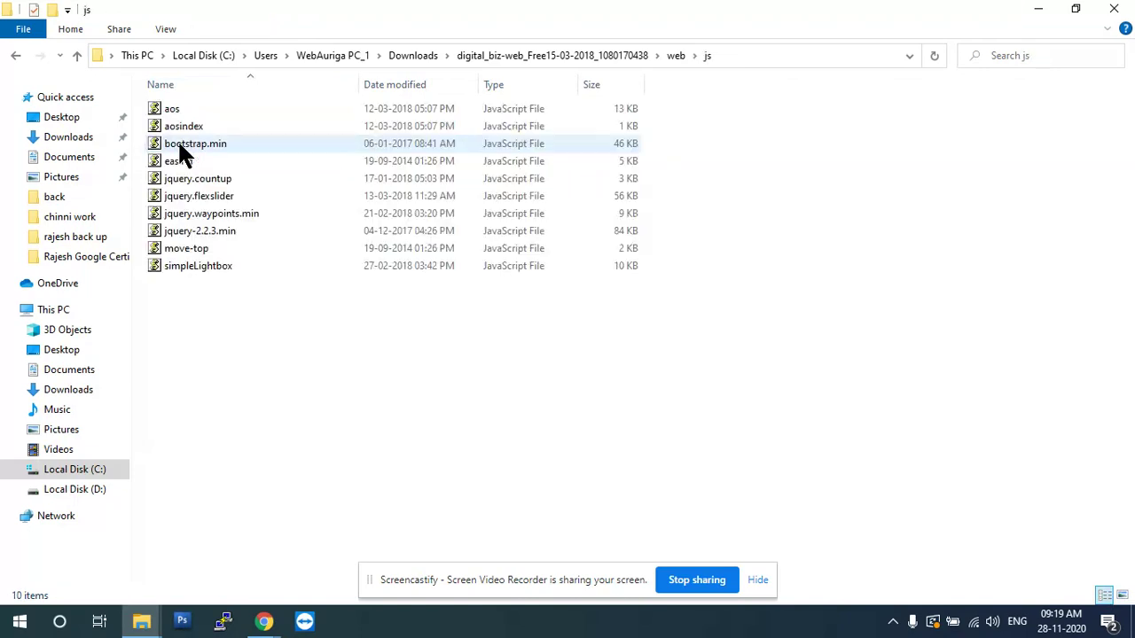
key("BackSpace")
double_click(188, 160)
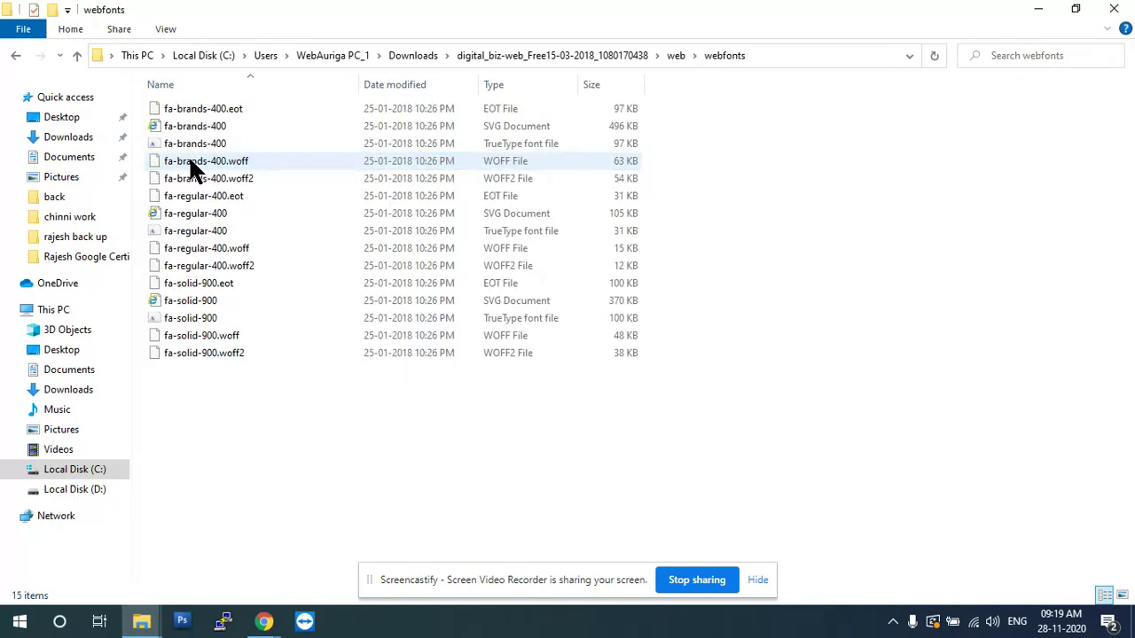
key("BackSpace")
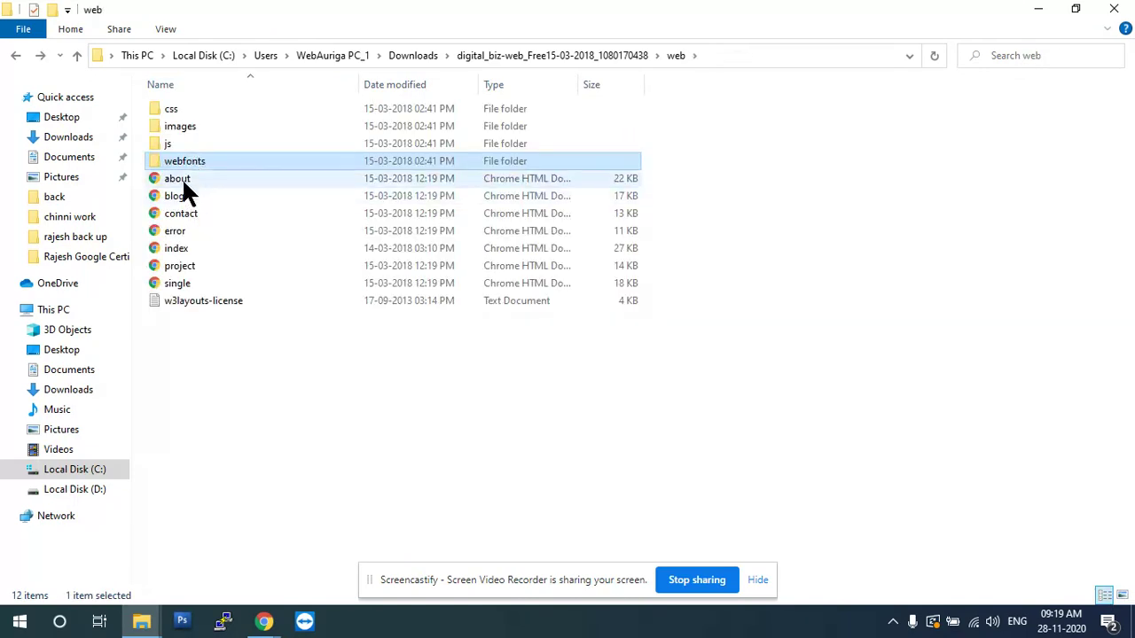
left_click(174, 249)
- Open index.html with Google Chrome from its Open with menu
right_click(172, 243)
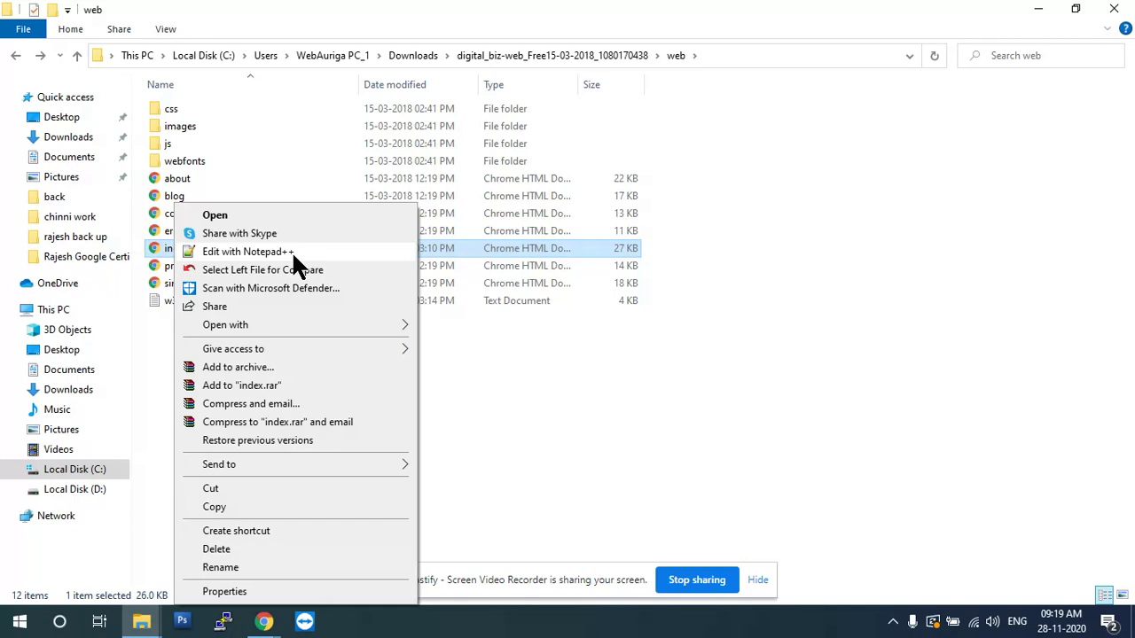
left_click(328, 319)
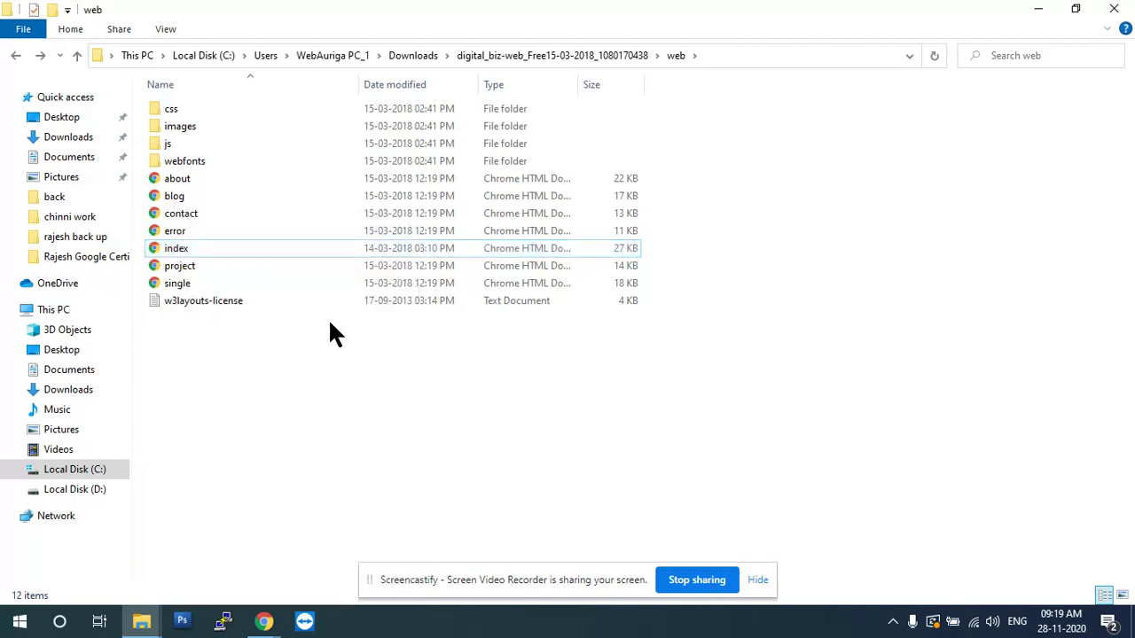
right_click(194, 245)
left_click(168, 241)
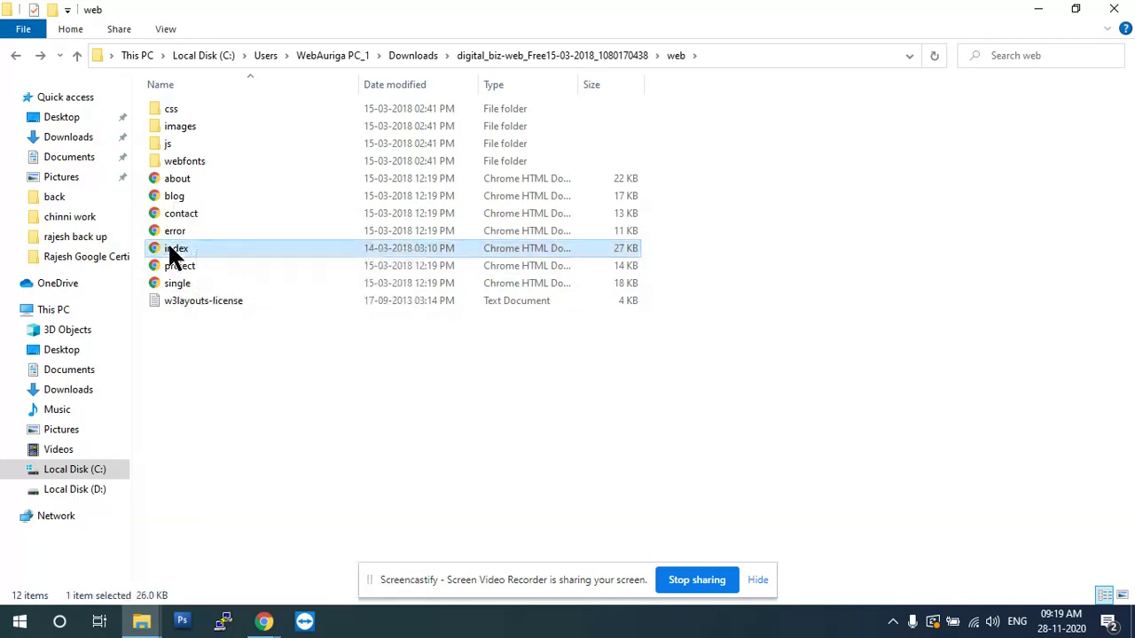
right_click(167, 241)
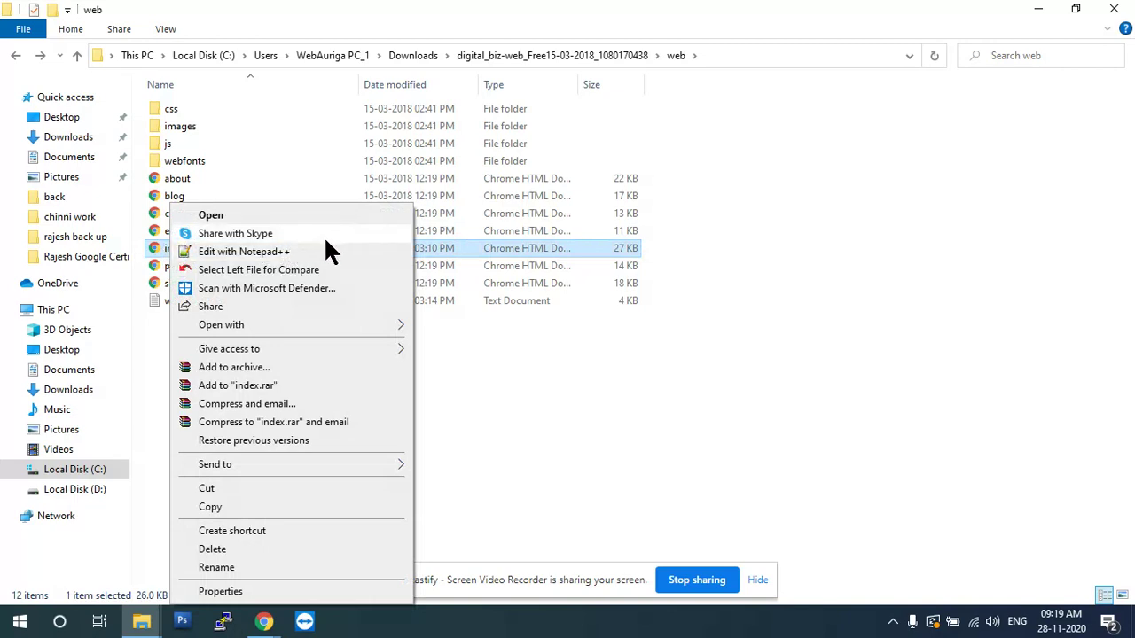
mouse_move(380, 472)
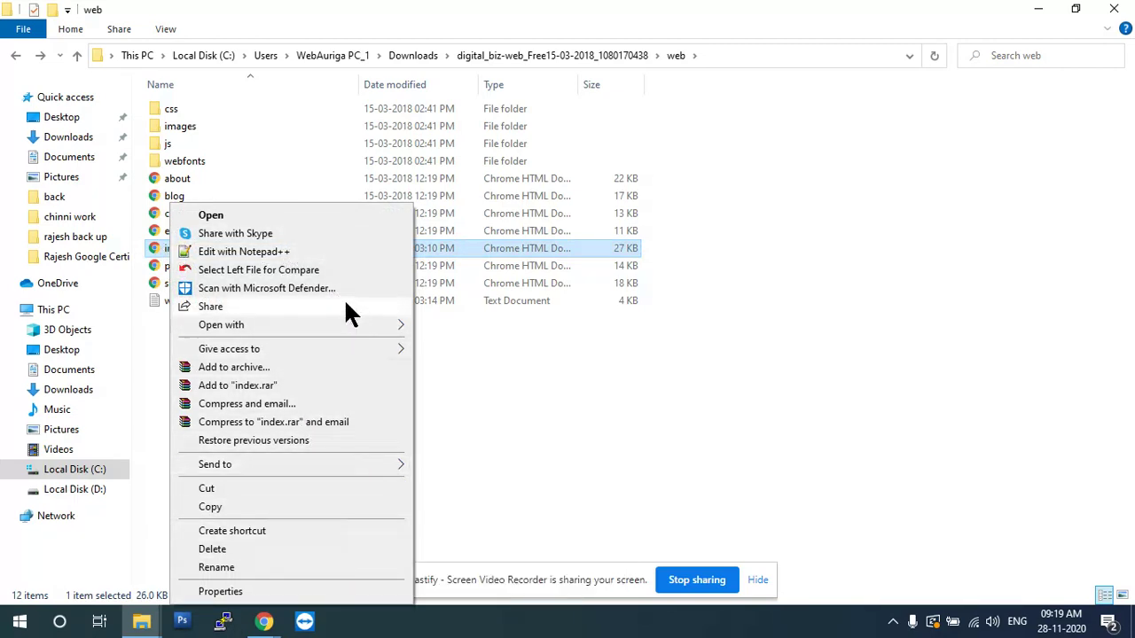
mouse_move(366, 321)
left_click(476, 325)
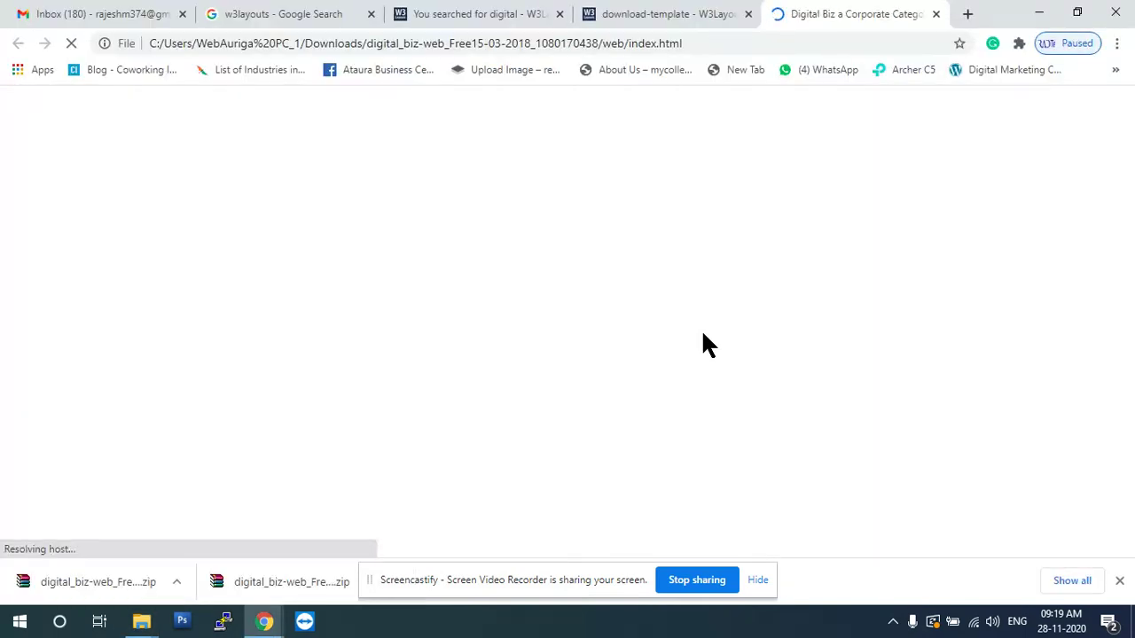
- Return to the 'digital' search results and open the Digital Biz card in a new tab
left_click(667, 20)
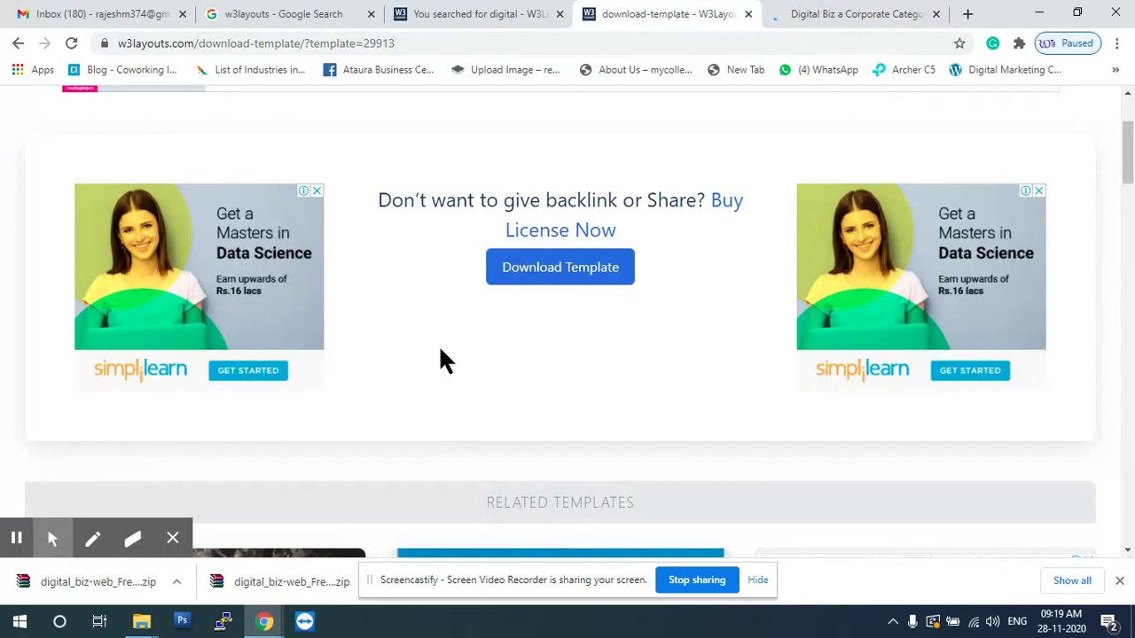
scroll(445, 359, "up", 2)
left_click(461, 16)
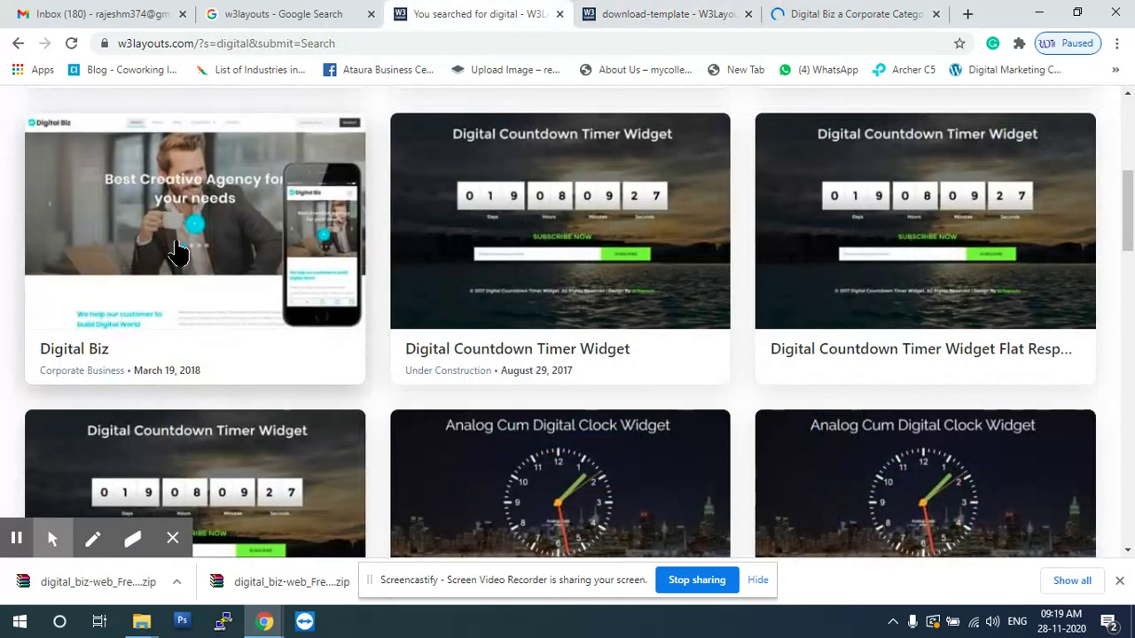
right_click(177, 252)
left_click(254, 253)
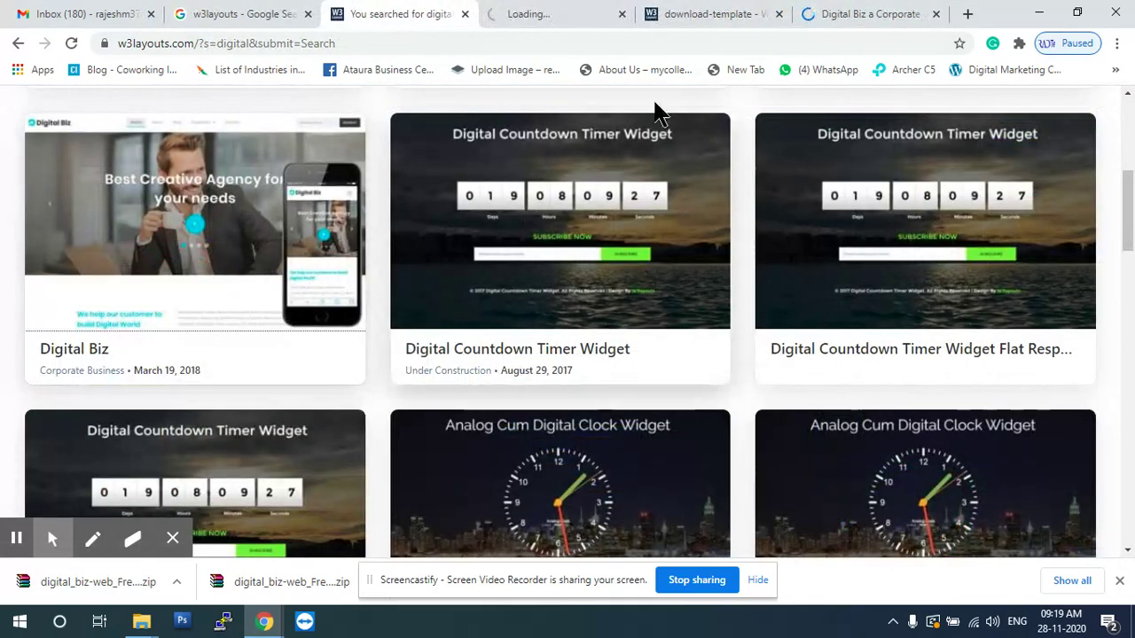
- Switch to the Digital Biz tab and scroll through its demo sections
left_click(681, 20)
left_click_drag(519, 19, 671, 20)
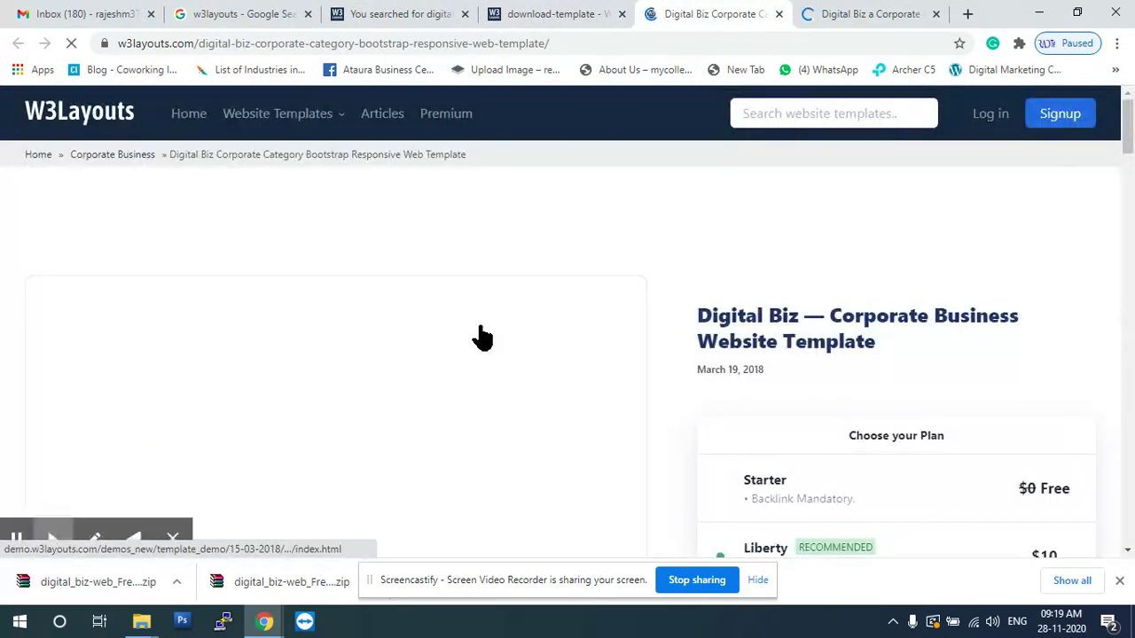
scroll(482, 335, "down", 3)
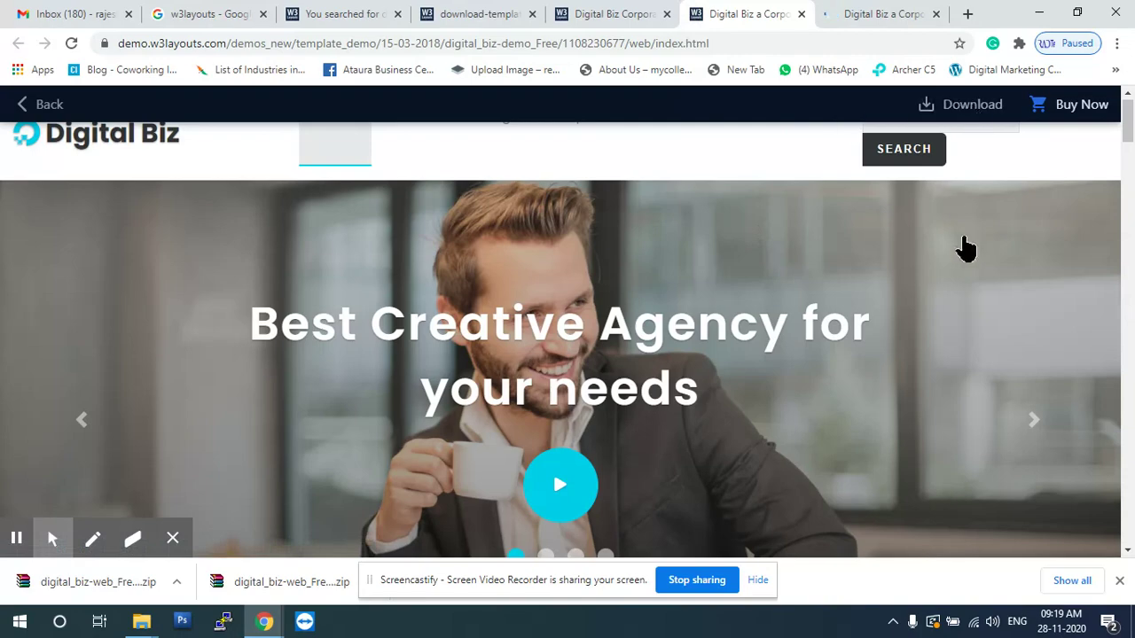
scroll(962, 241, "down", 10)
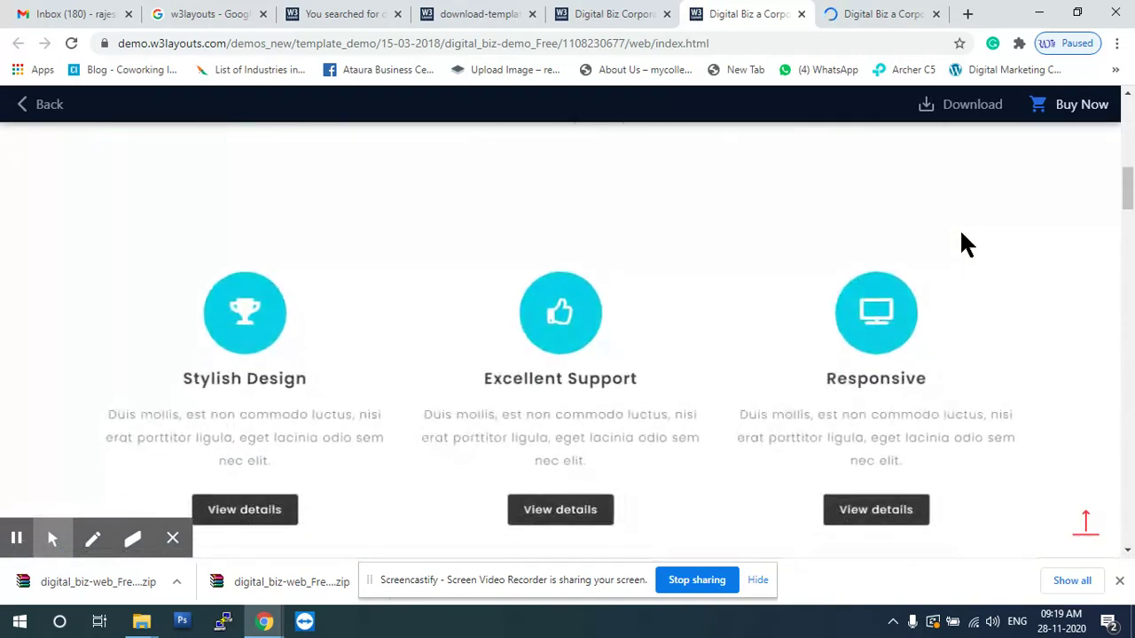
scroll(962, 235, "down", 15)
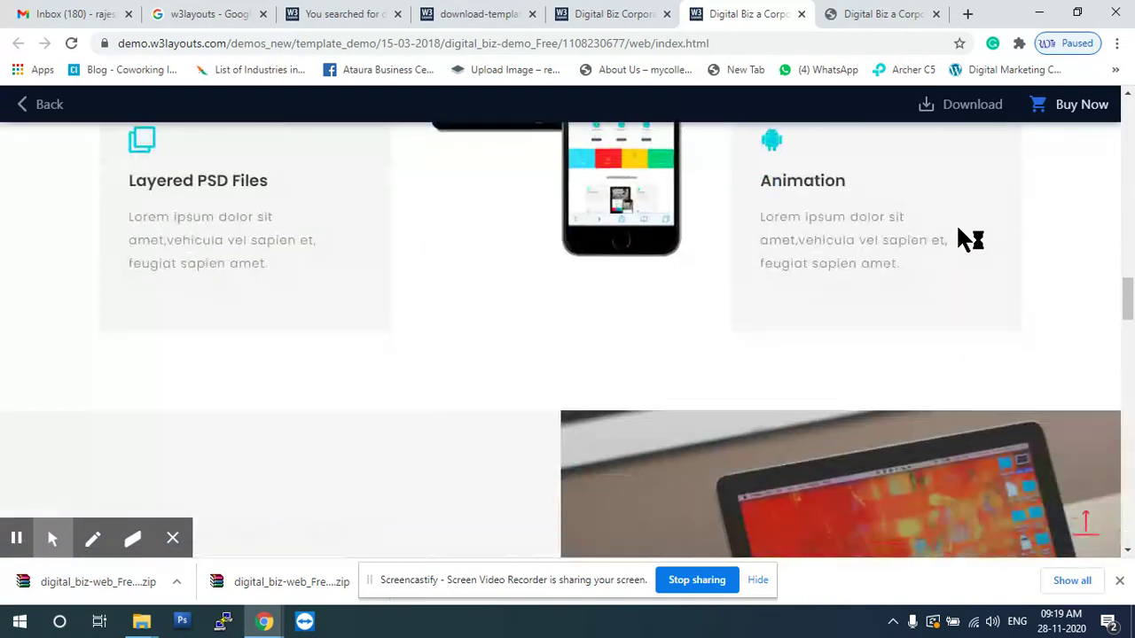
scroll(962, 236, "down", 10)
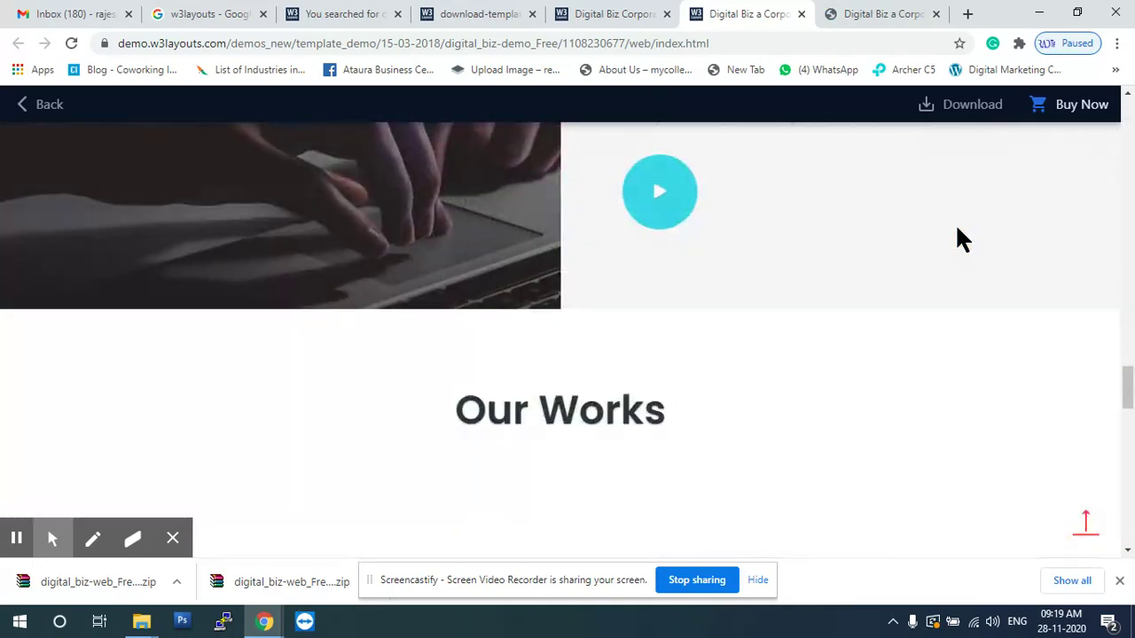
scroll(959, 238, "down", 10)
- Scroll through the local Digital Biz index.html and expand its Dropdown menu with Projects and Error Page
left_click(870, 15)
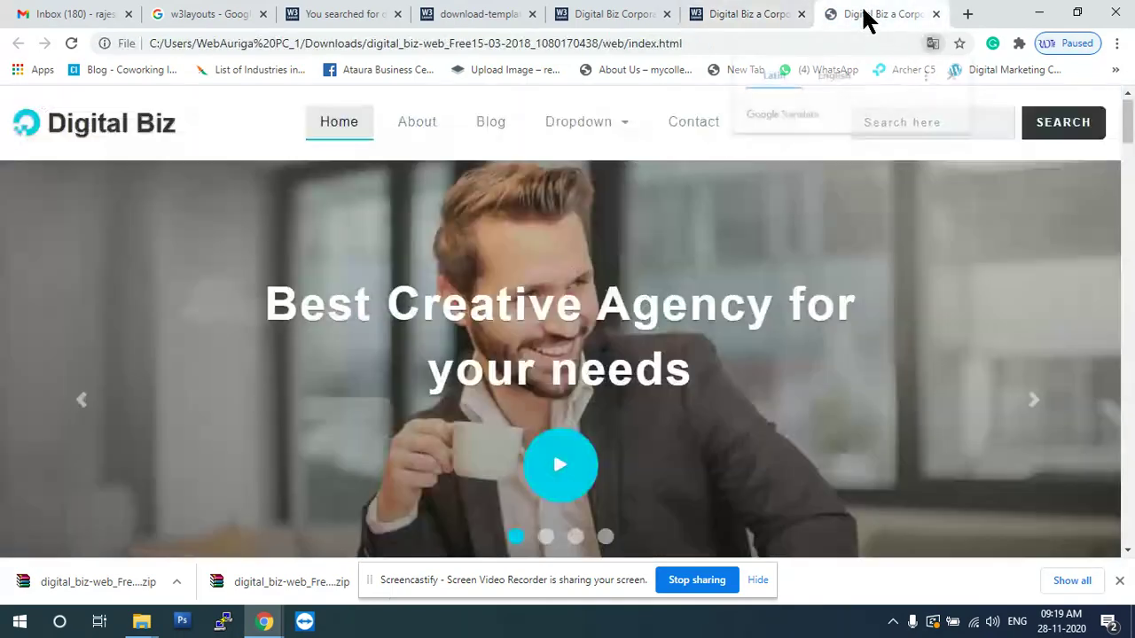
scroll(610, 266, "down", 10)
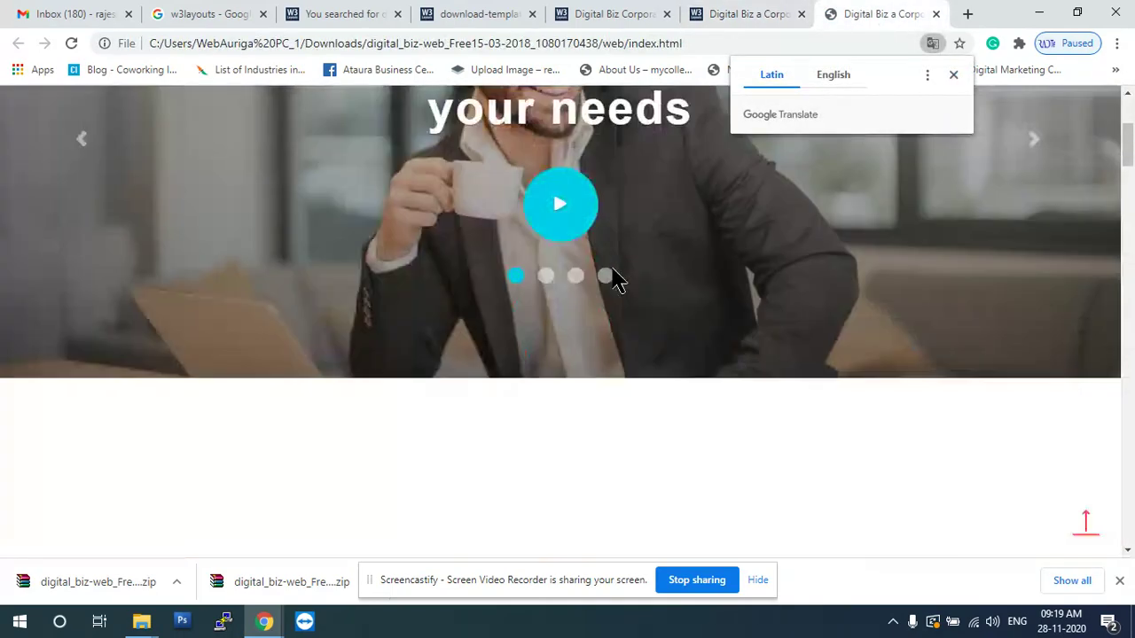
scroll(610, 259, "down", 6)
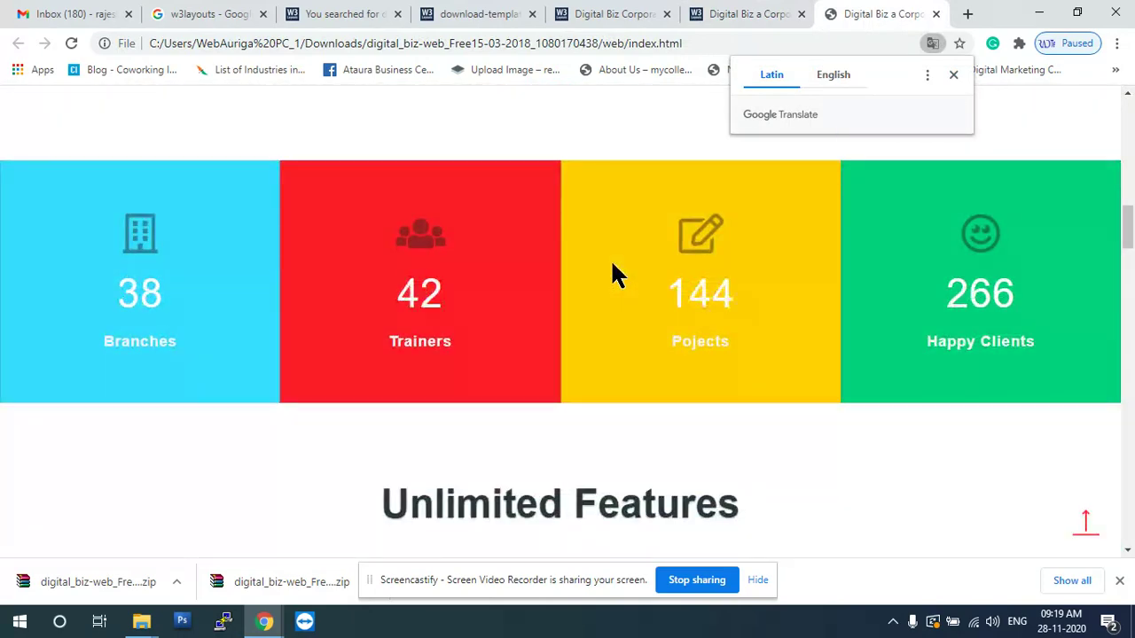
left_click_drag(312, 50, 709, 56)
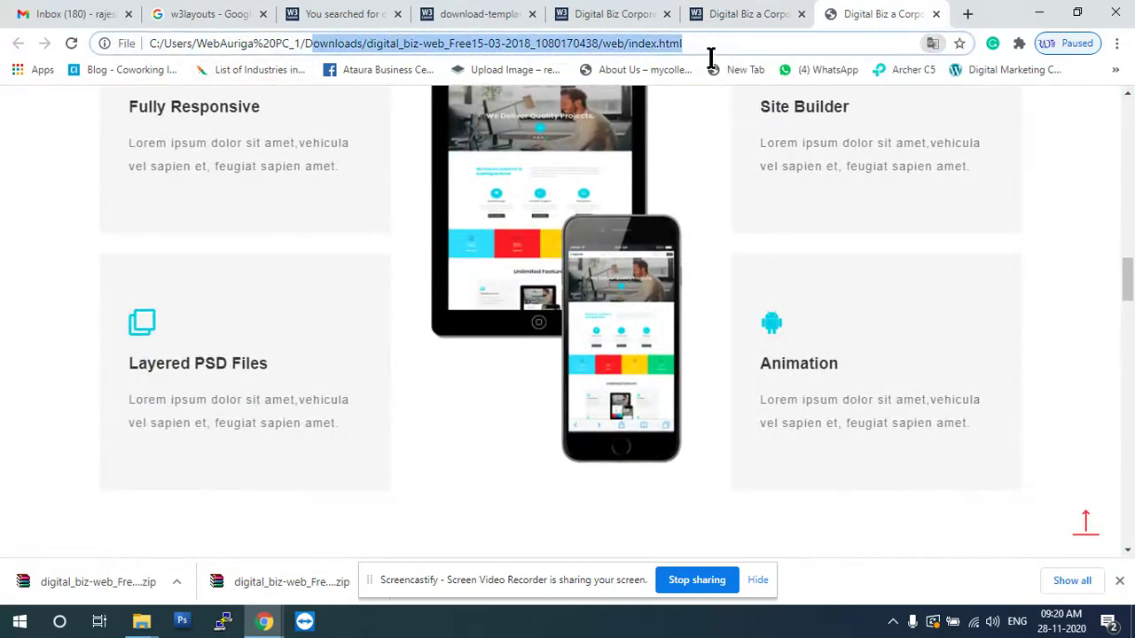
scroll(549, 417, "down", 5)
scroll(560, 411, "down", 10)
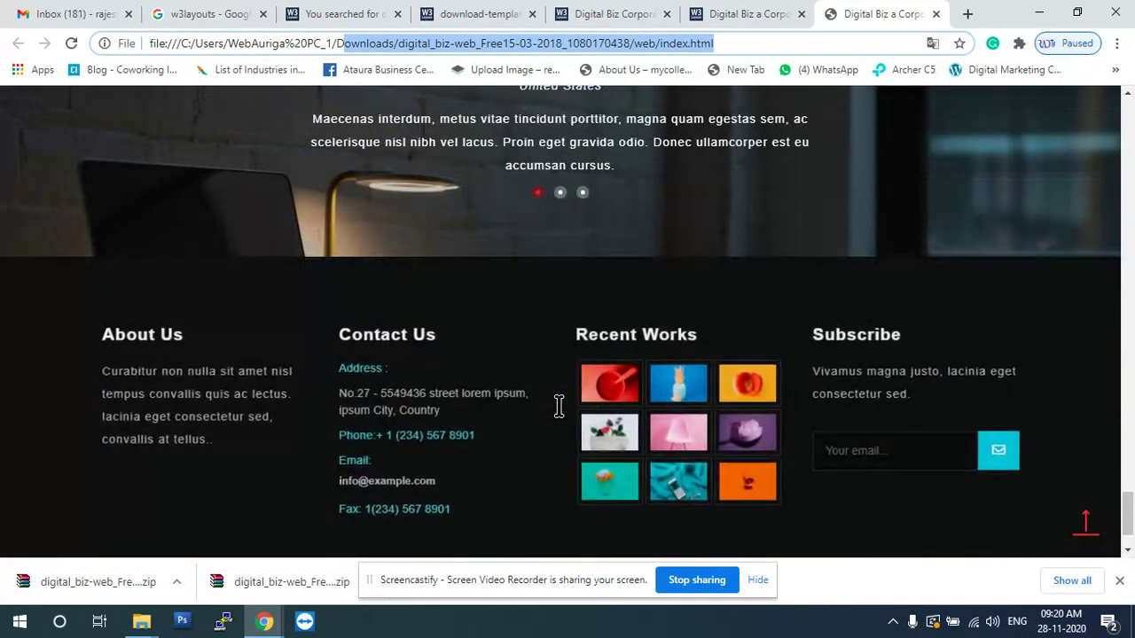
scroll(559, 405, "down", 2)
scroll(559, 405, "up", 15)
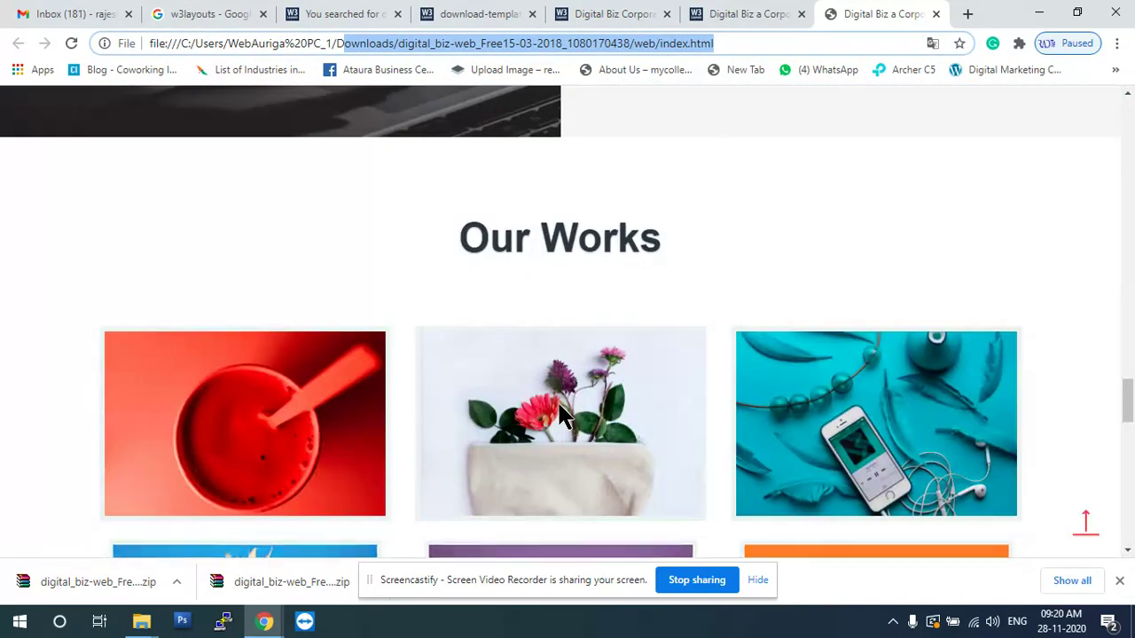
scroll(558, 417, "up", 15)
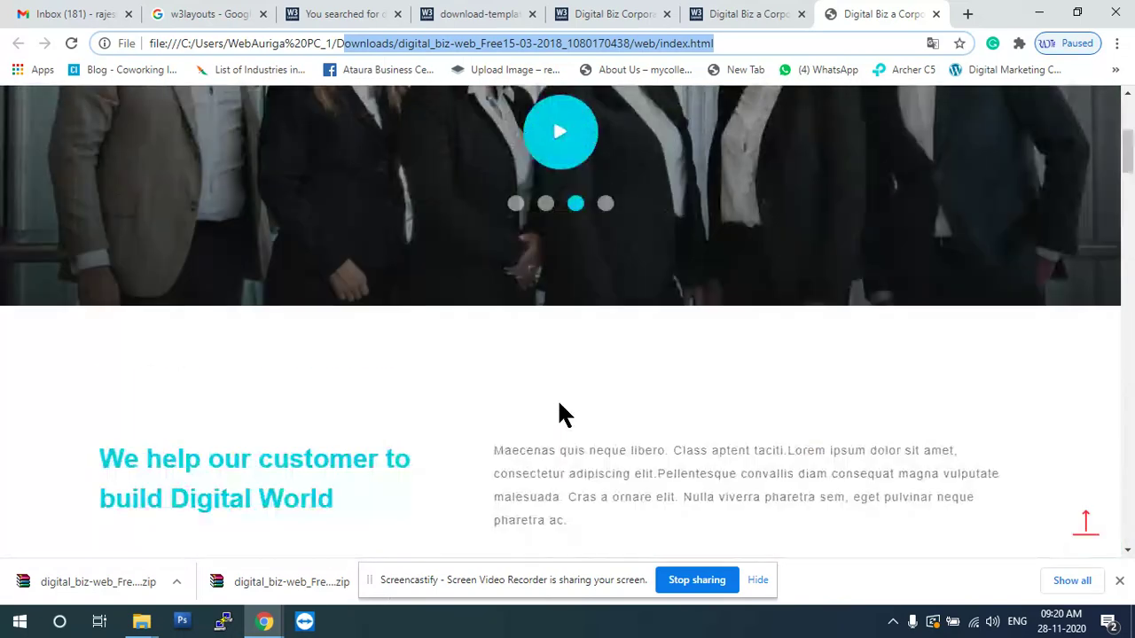
scroll(558, 407, "up", 4)
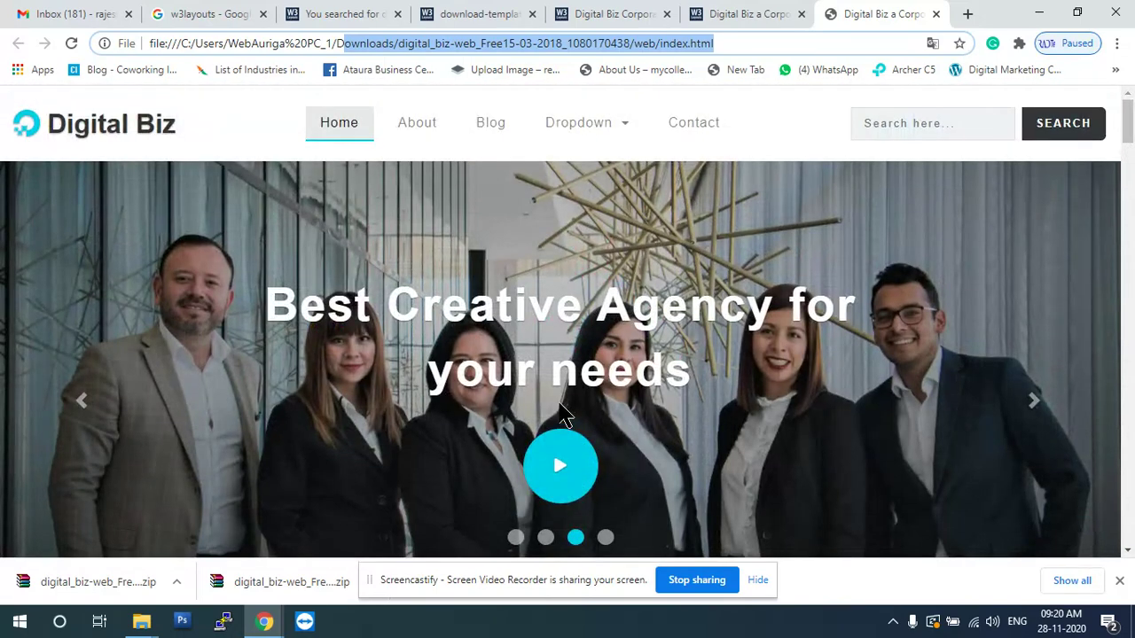
left_click(618, 128)
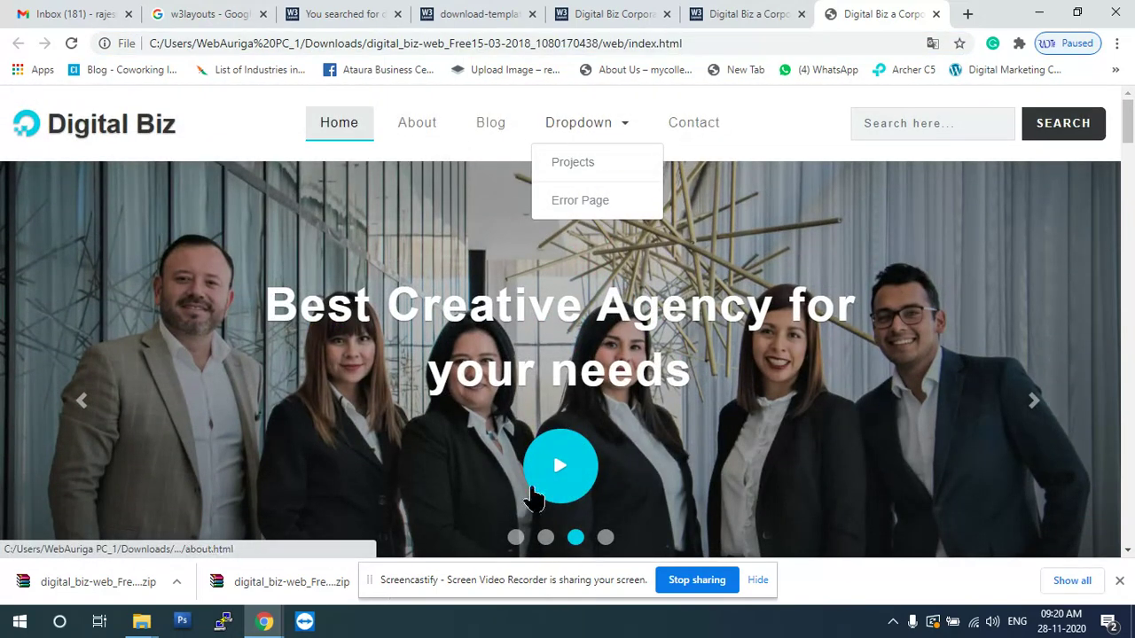
- Bring up the web folder window and open index.html with Edit with Notepad++
mouse_move(152, 623)
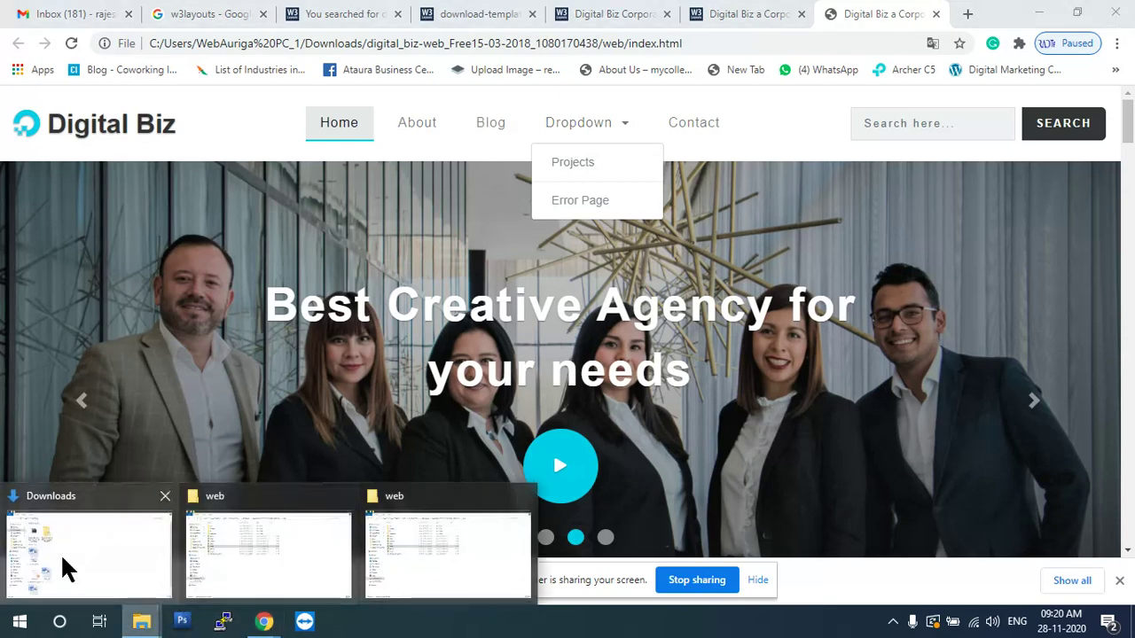
left_click(266, 567)
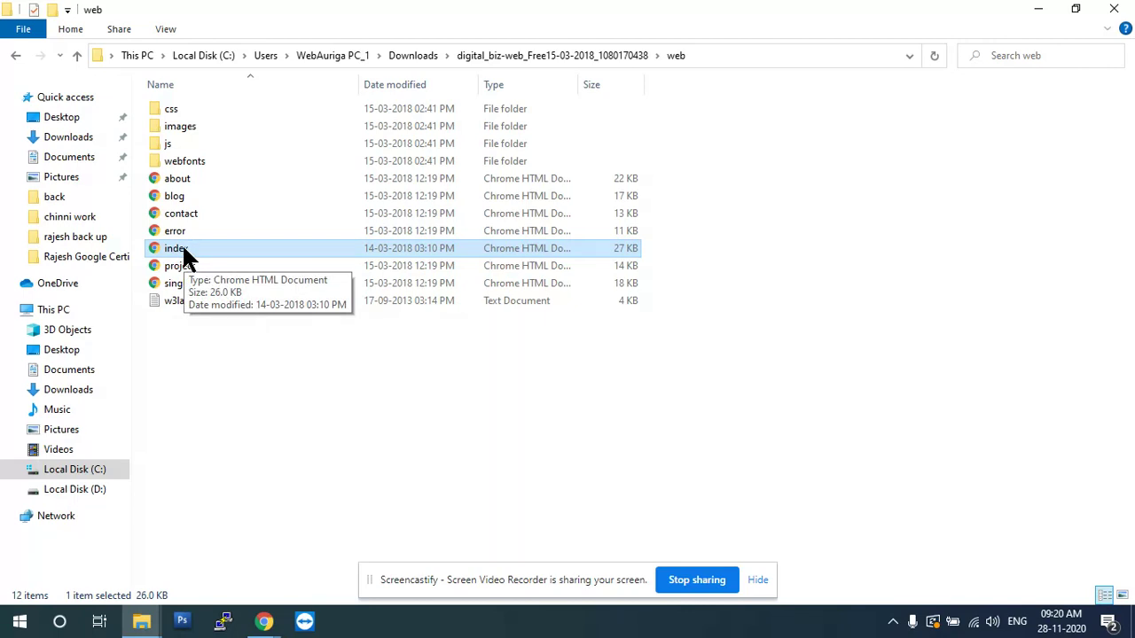
right_click(183, 250)
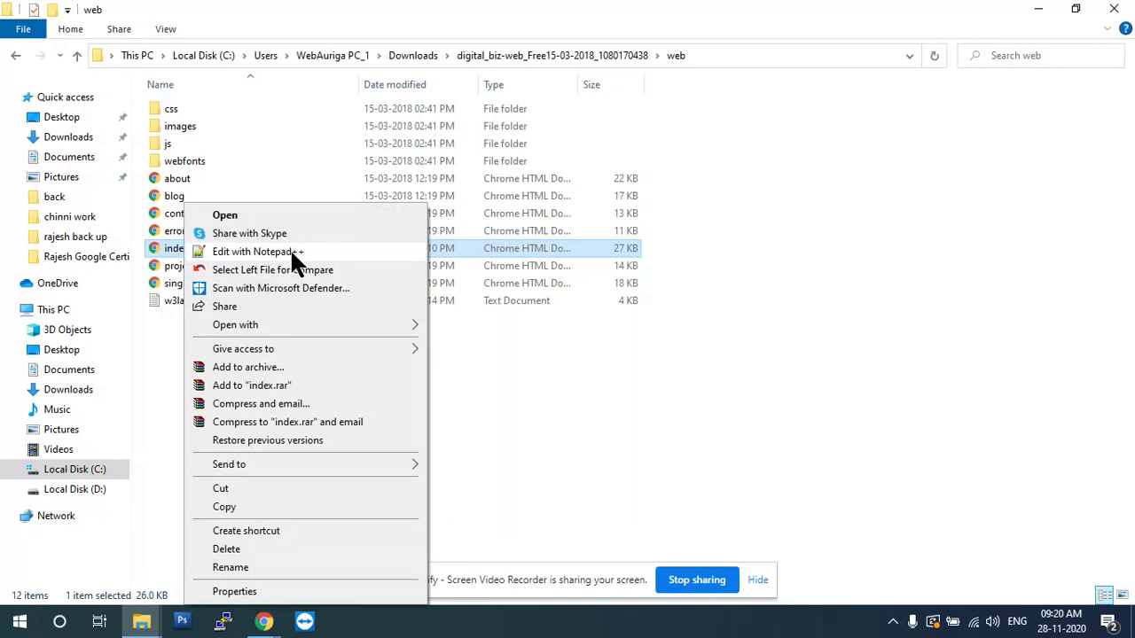
left_click(291, 252)
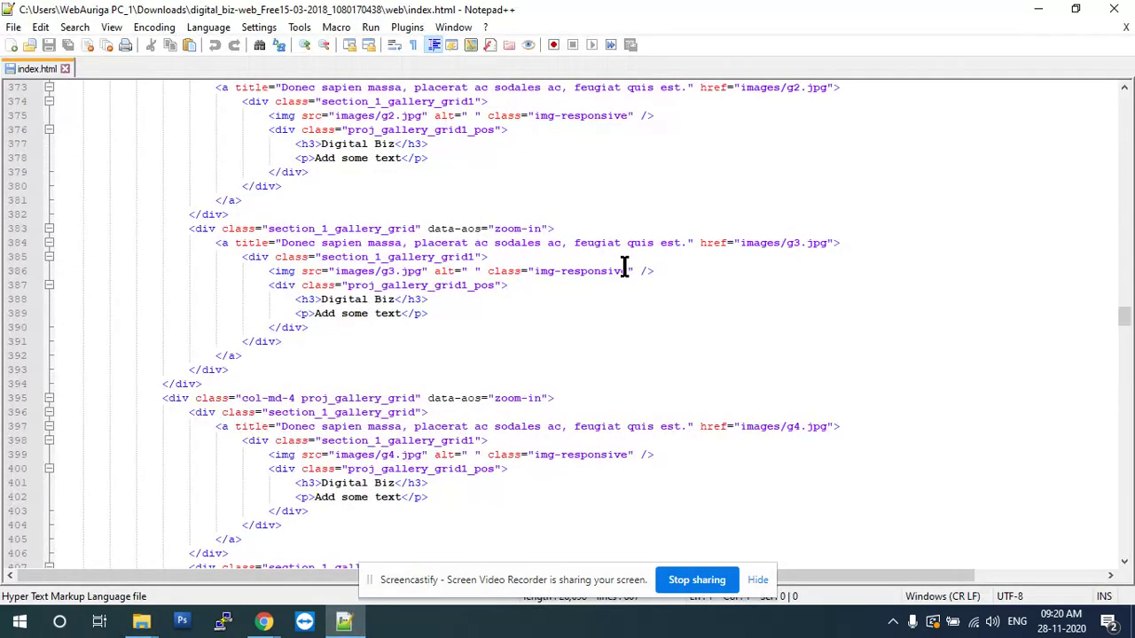
scroll(624, 266, "up", 16)
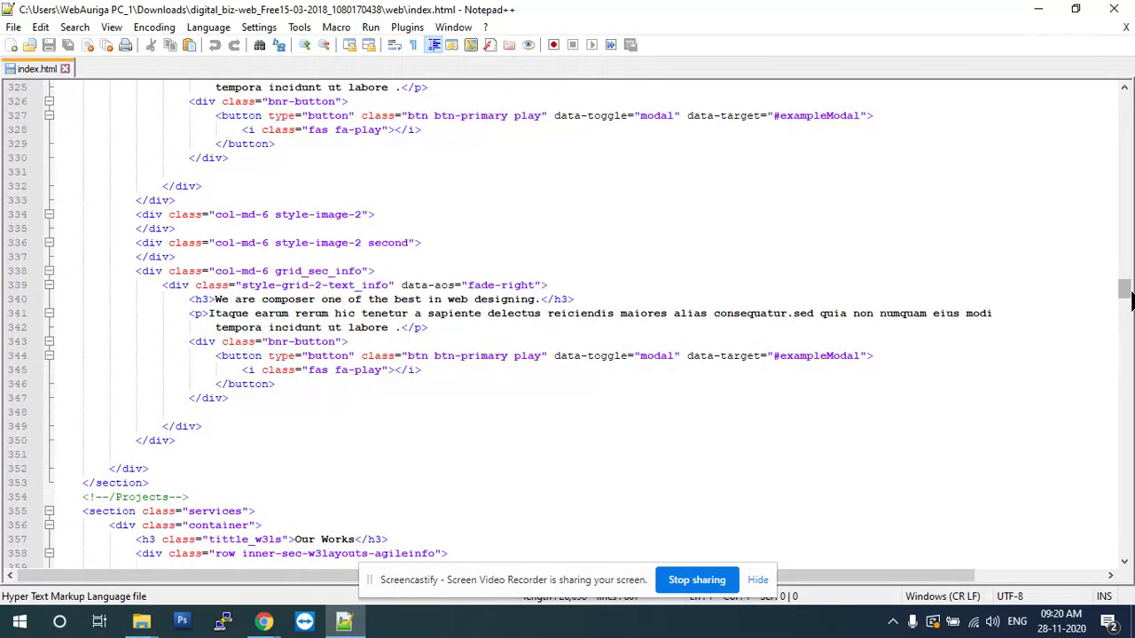
left_click_drag(1125, 291, 1126, 102)
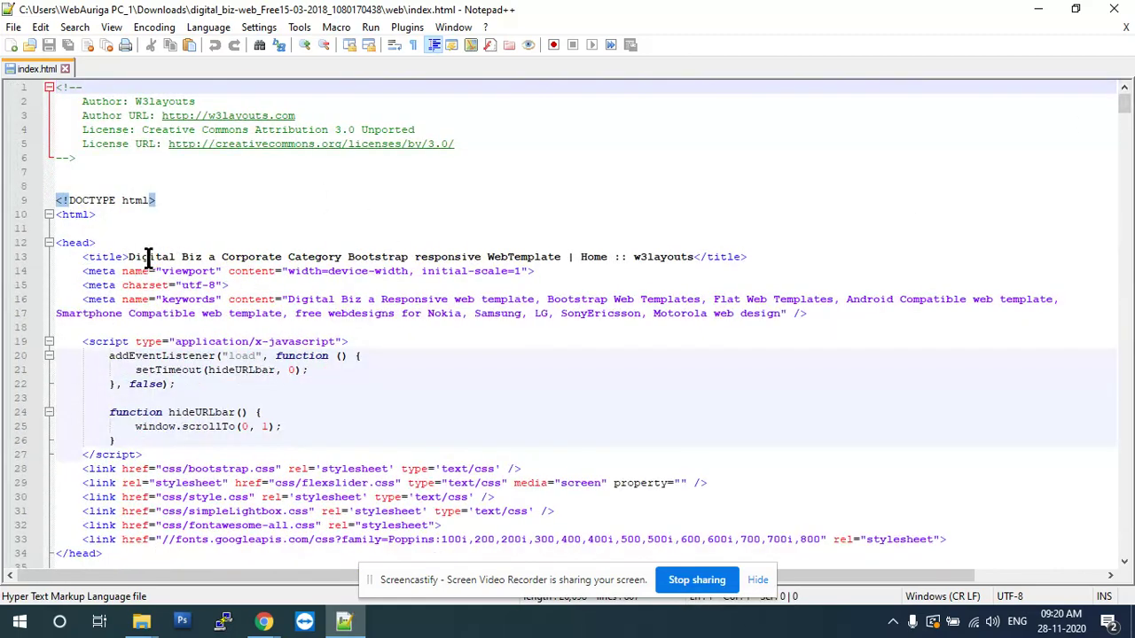
left_click_drag(148, 257, 645, 257)
left_click_drag(334, 370, 116, 441)
scroll(488, 454, "down", 10)
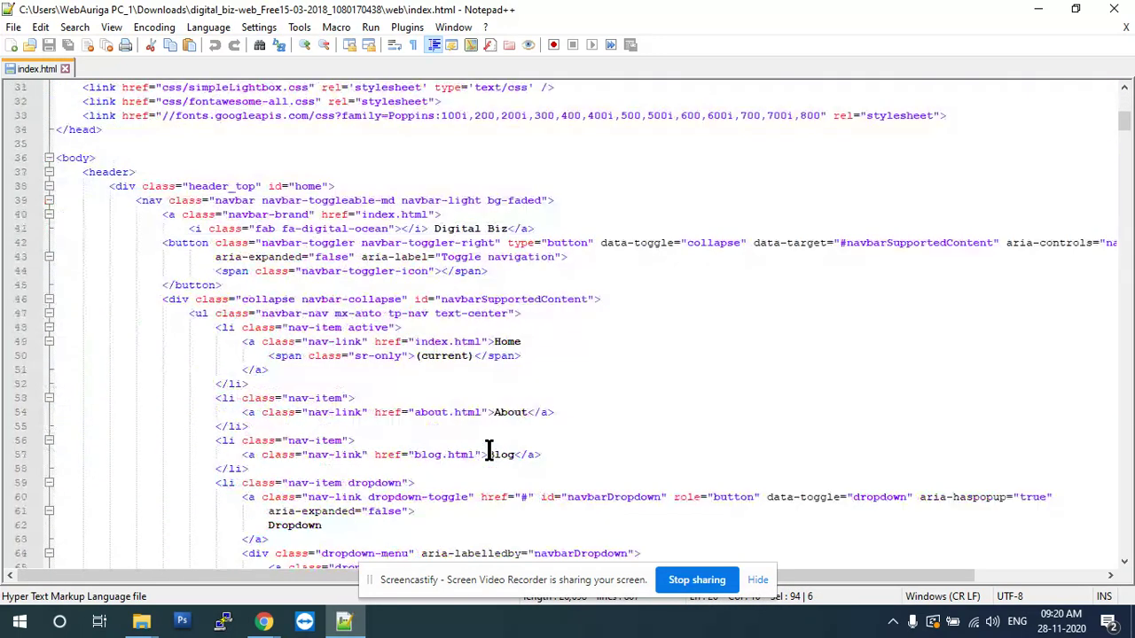
scroll(489, 454, "up", 1)
scroll(488, 454, "down", 5)
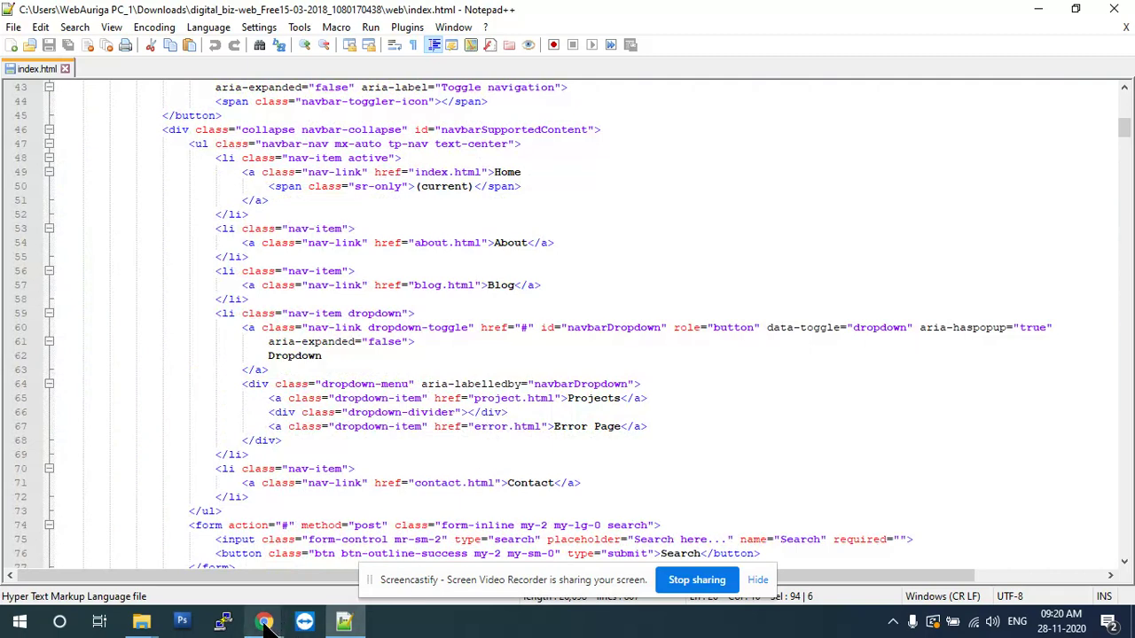
- Bring the Chrome window showing the local Digital Biz homepage back to the front
mouse_move(269, 625)
left_click(202, 574)
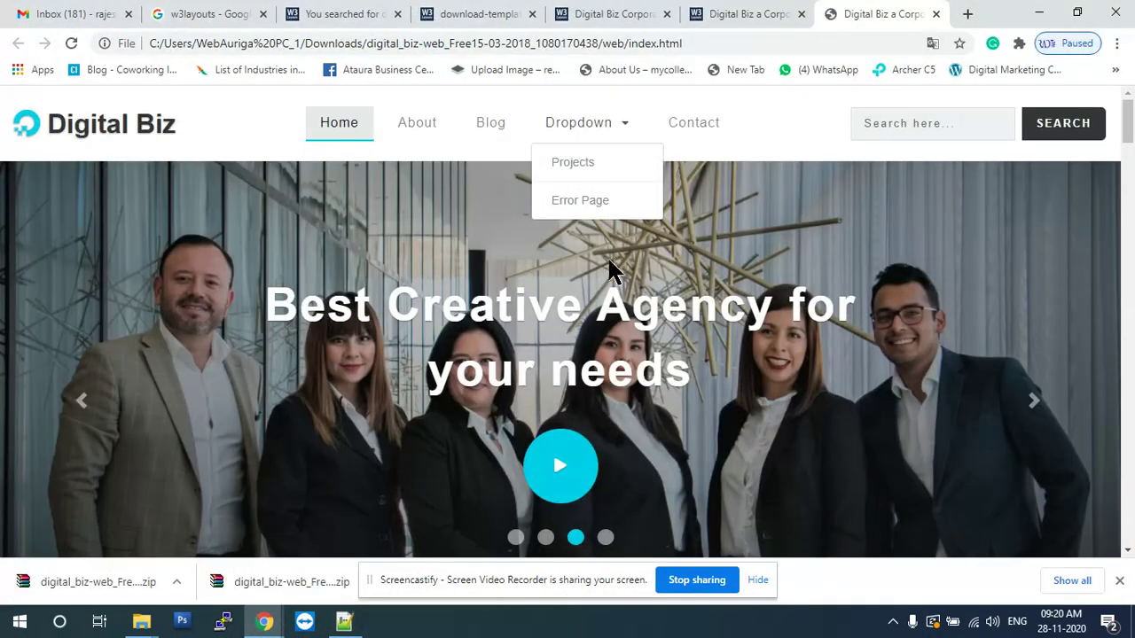